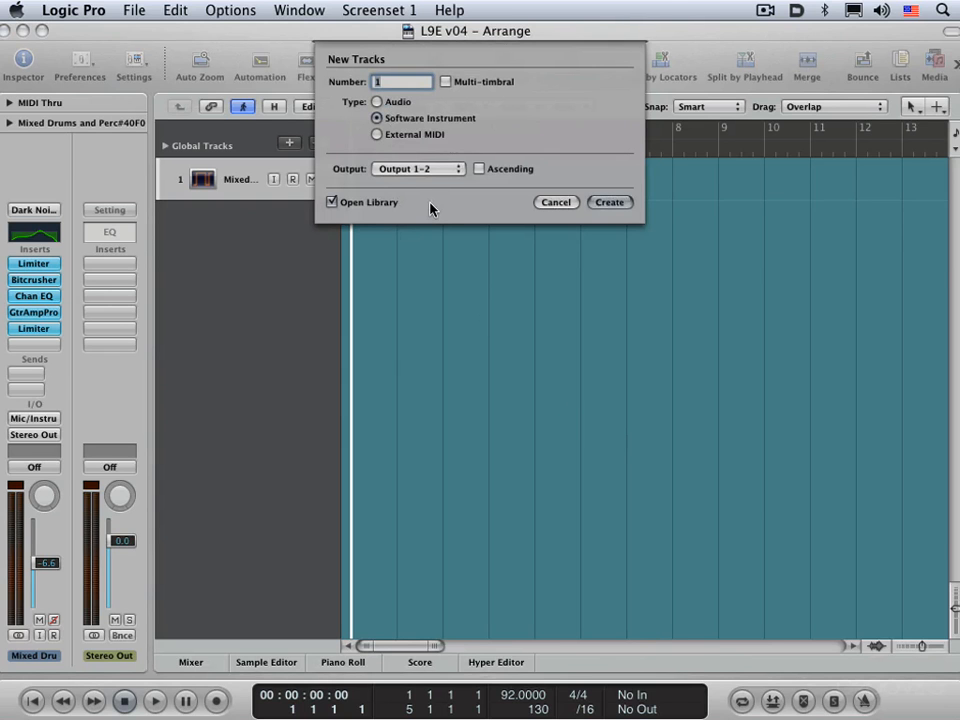
Create one software instrument track and load the Old School Funk Remix Kit from the Ultrabeat Drum Kits in Drums & Percussion.
key("Return")
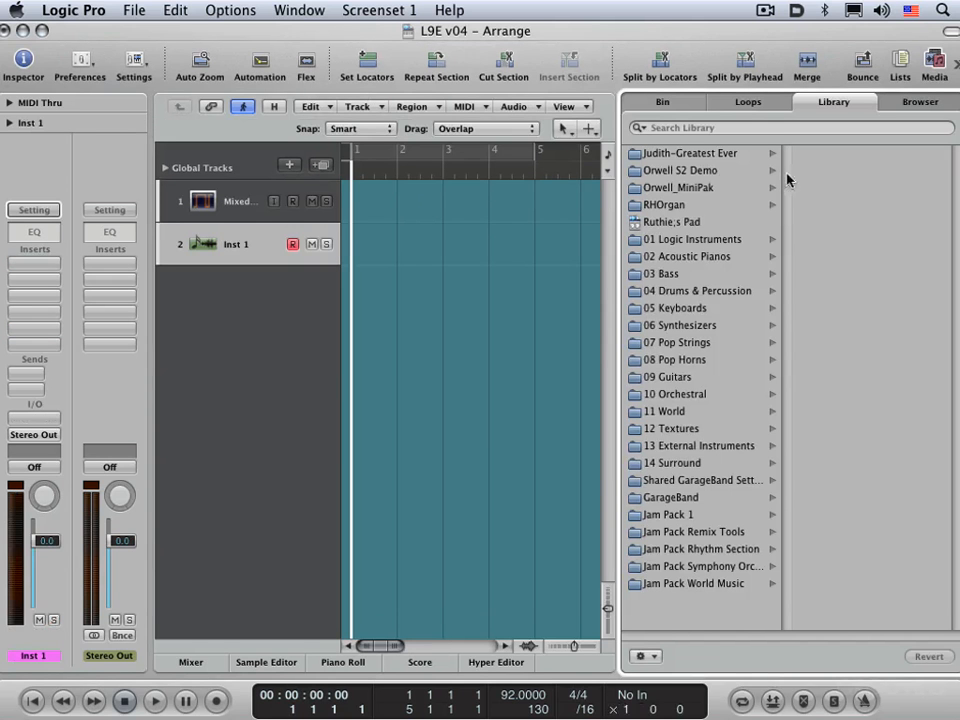
left_click(697, 291)
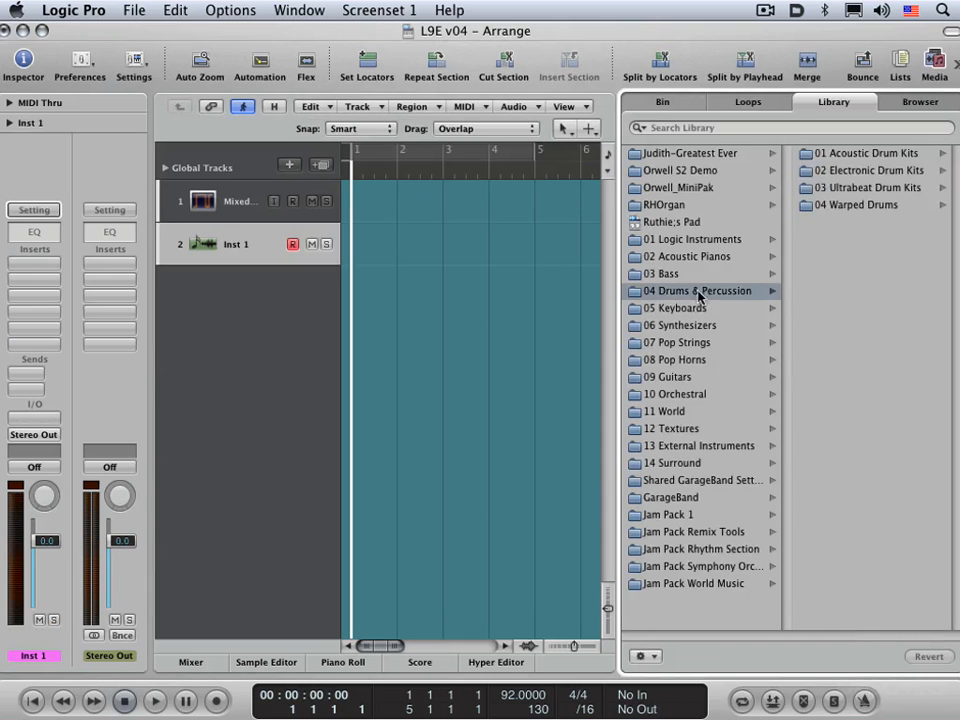
left_click(866, 188)
scroll(851, 462, "down", 10)
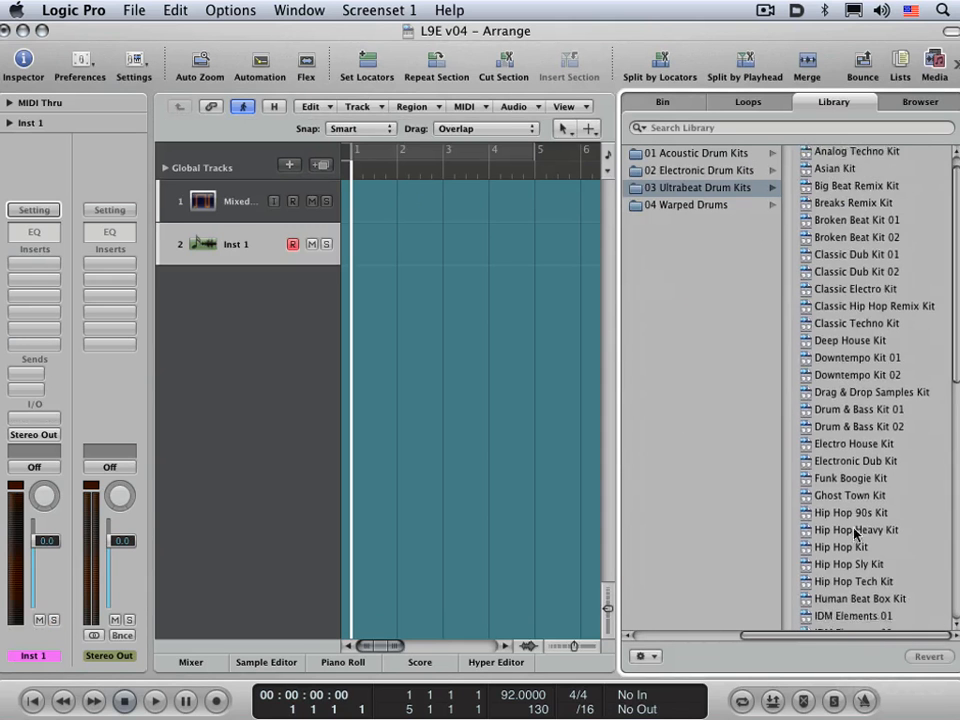
scroll(860, 538, "down", 2)
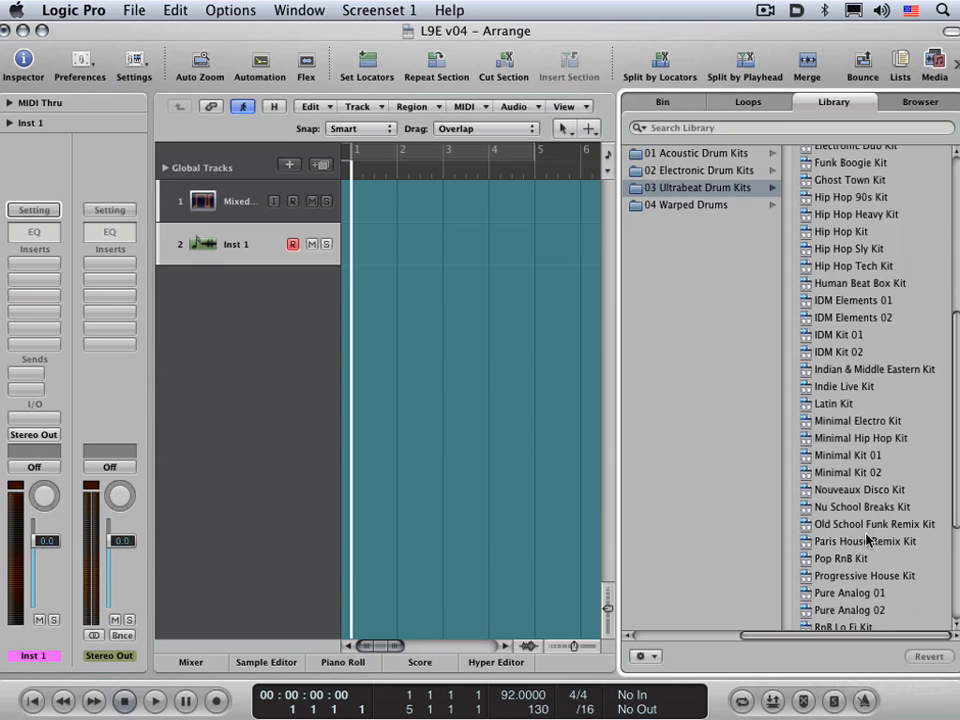
left_click(874, 528)
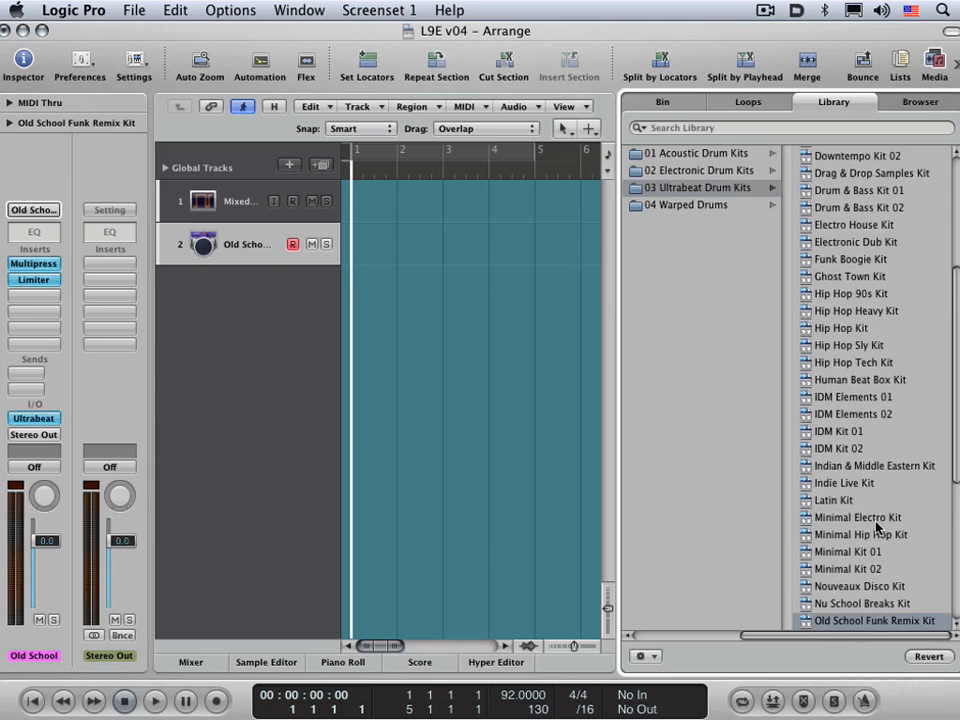
key("y")
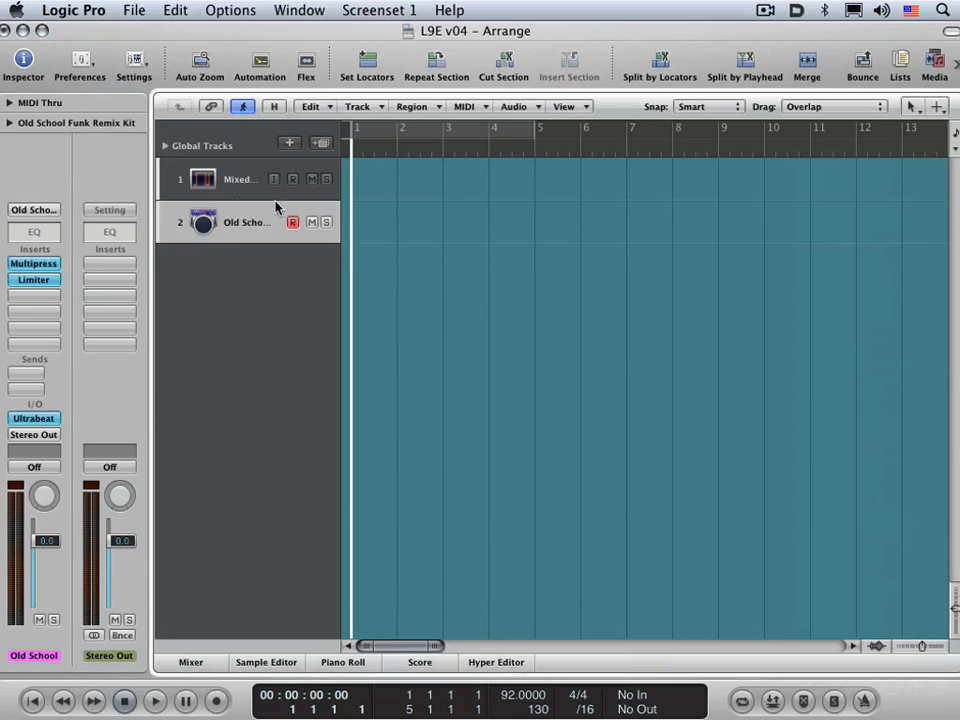
Delete the Mixed Drums audio track and lower the drum kit track's volume to -1.8.
left_click(238, 179)
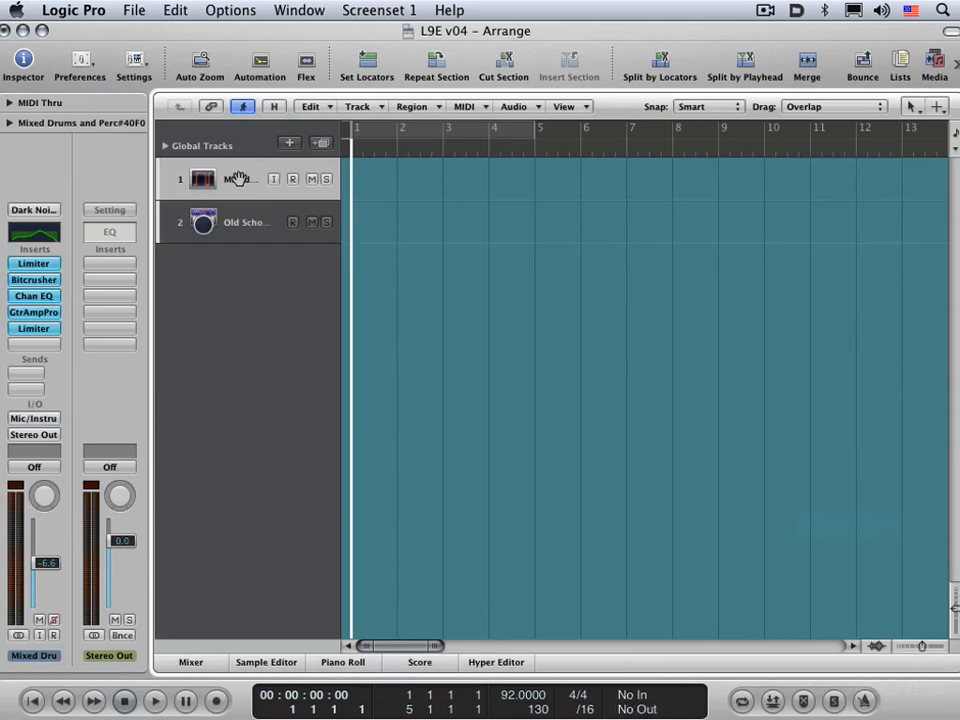
key("super+BackSpace")
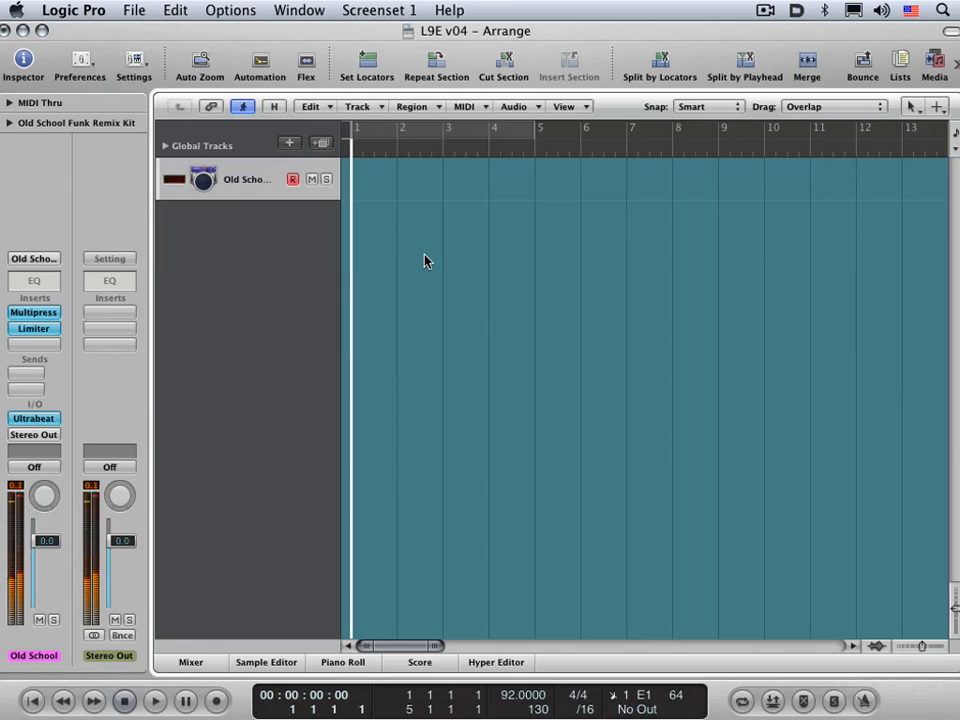
left_click_drag(46, 540, 46, 547)
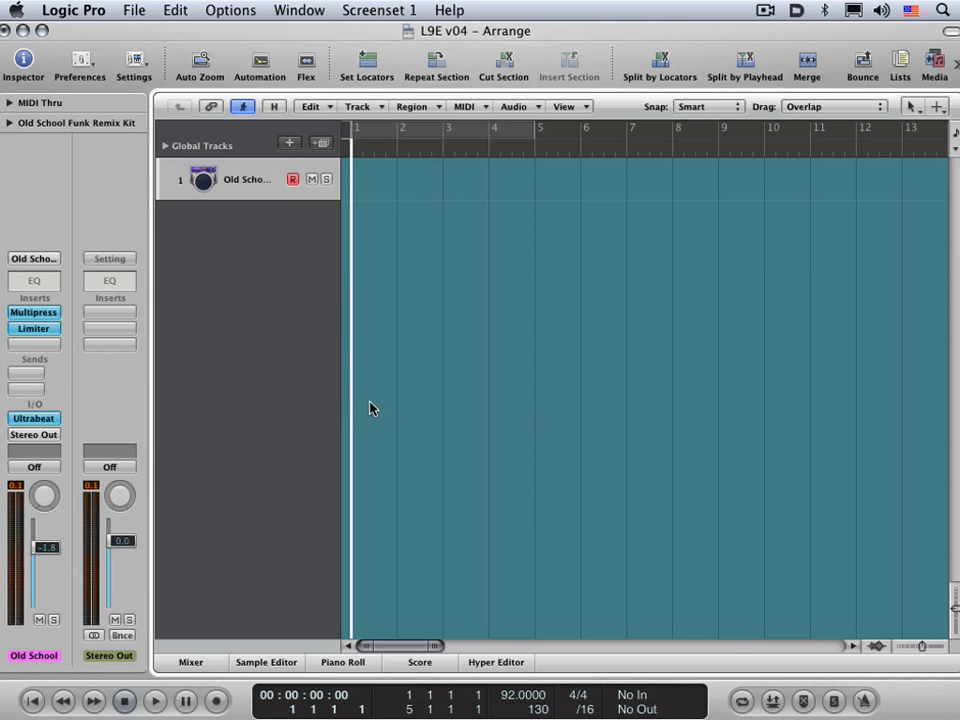
Audition the drum kit's sounds across the white notes of octave 2 with the on-screen typing keyboard, closing the keyboard when done.
key("super+k")
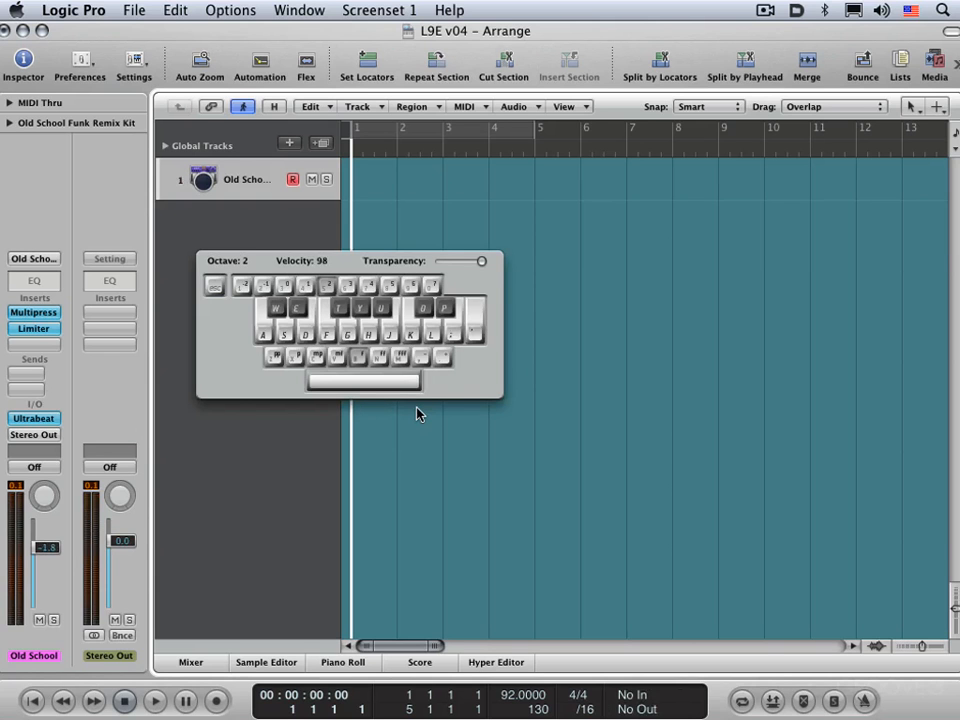
key("d")
key("f")
key("s")
key("a")
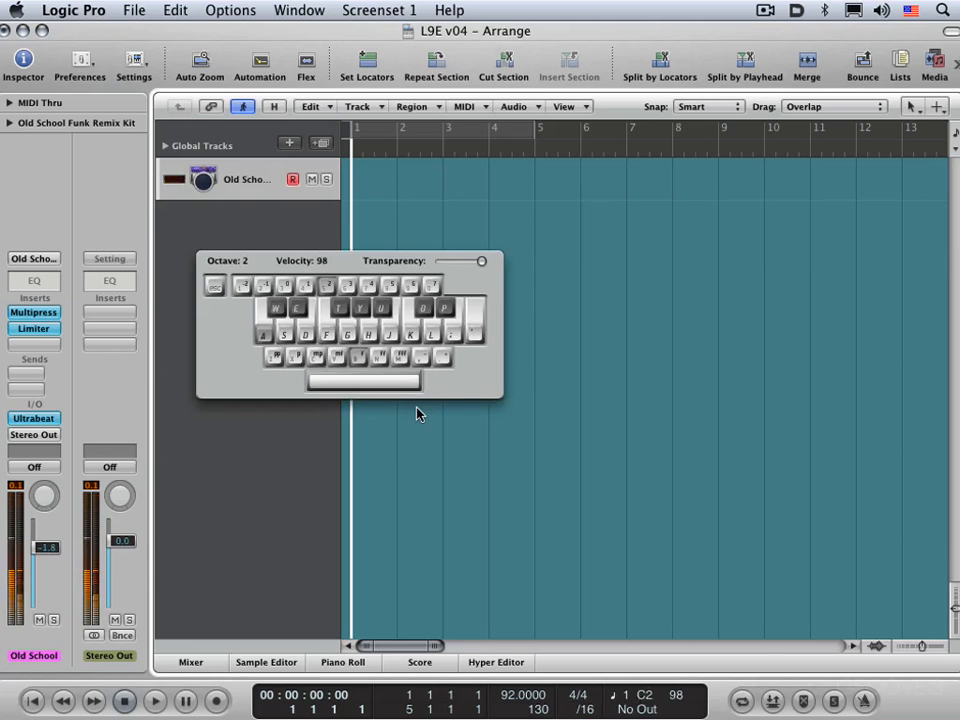
key("g")
key("h")
key("j")
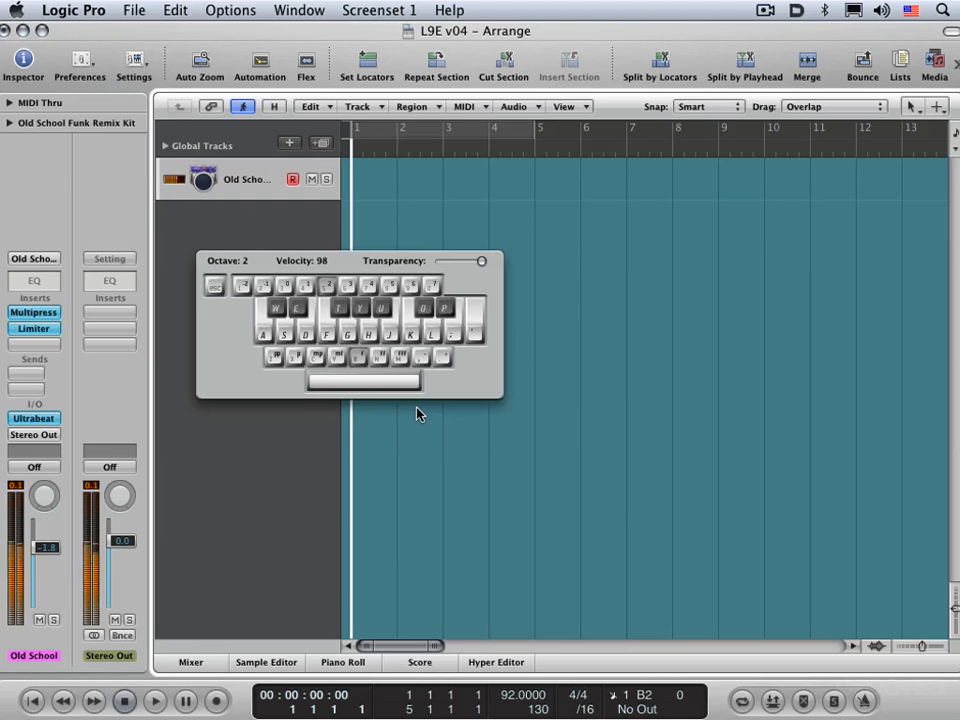
key("super+k")
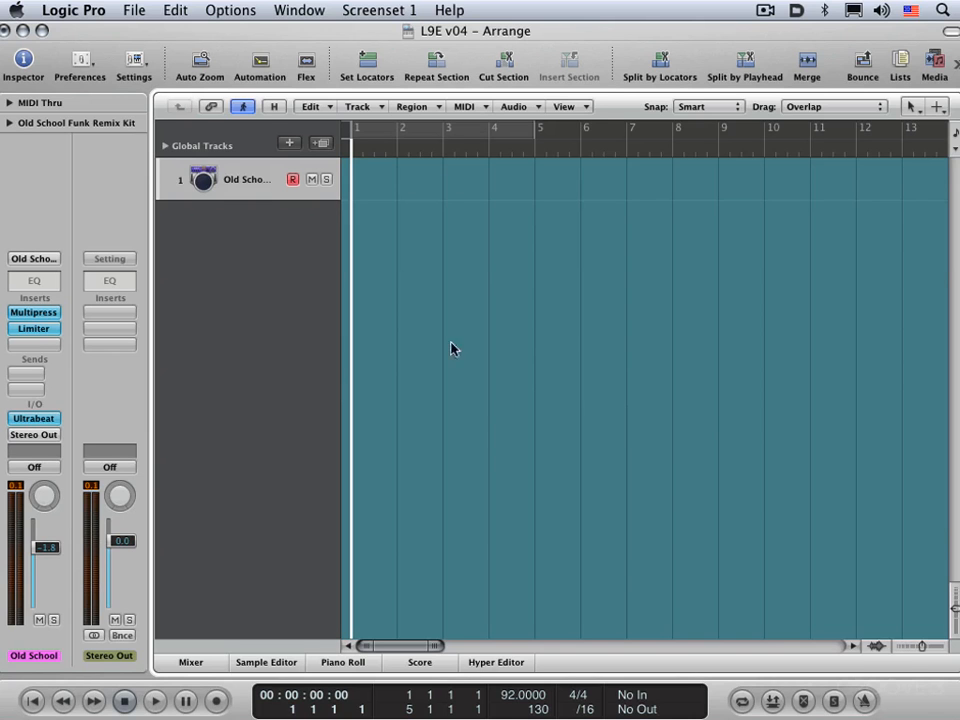
View the project's Metronome settings and close the window.
left_click(136, 62)
left_click(161, 88)
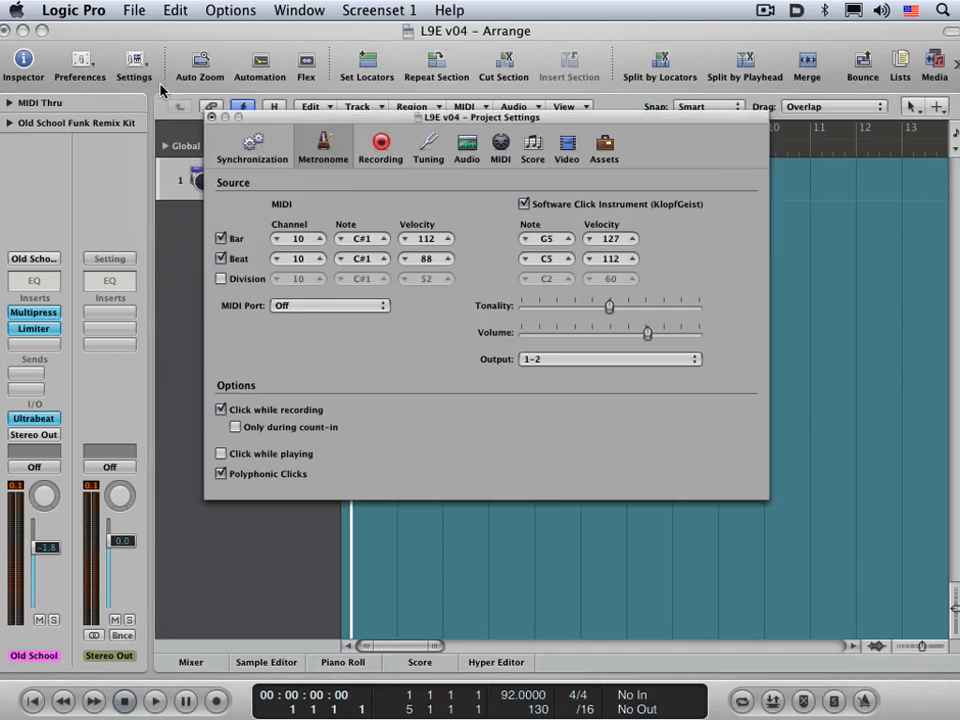
left_click(212, 113)
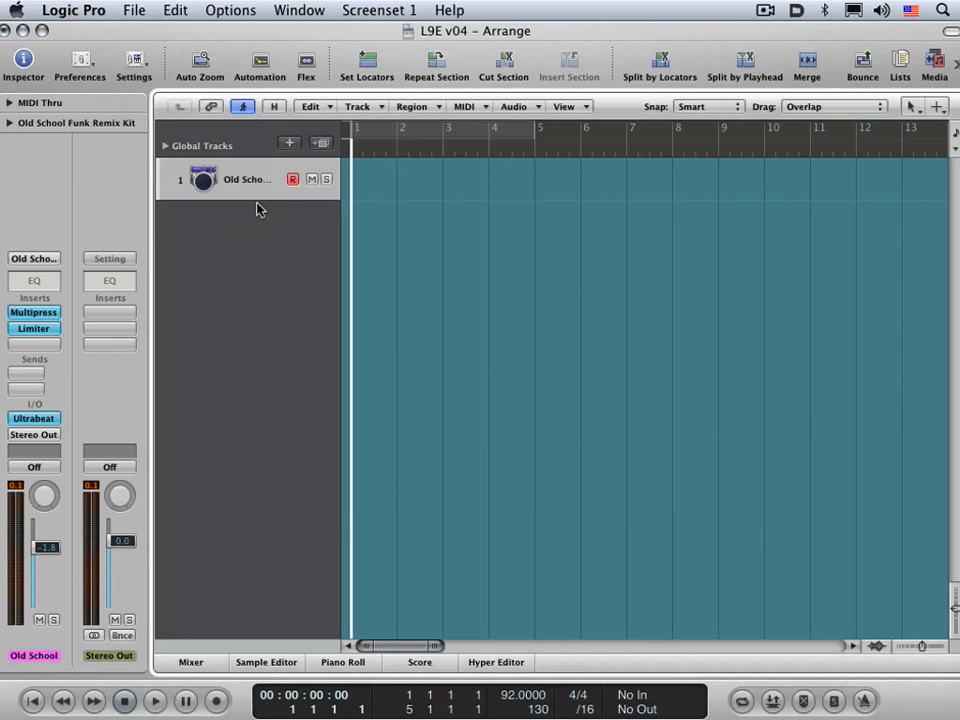
Reopen the Metronome page of the project settings.
right_click(866, 706)
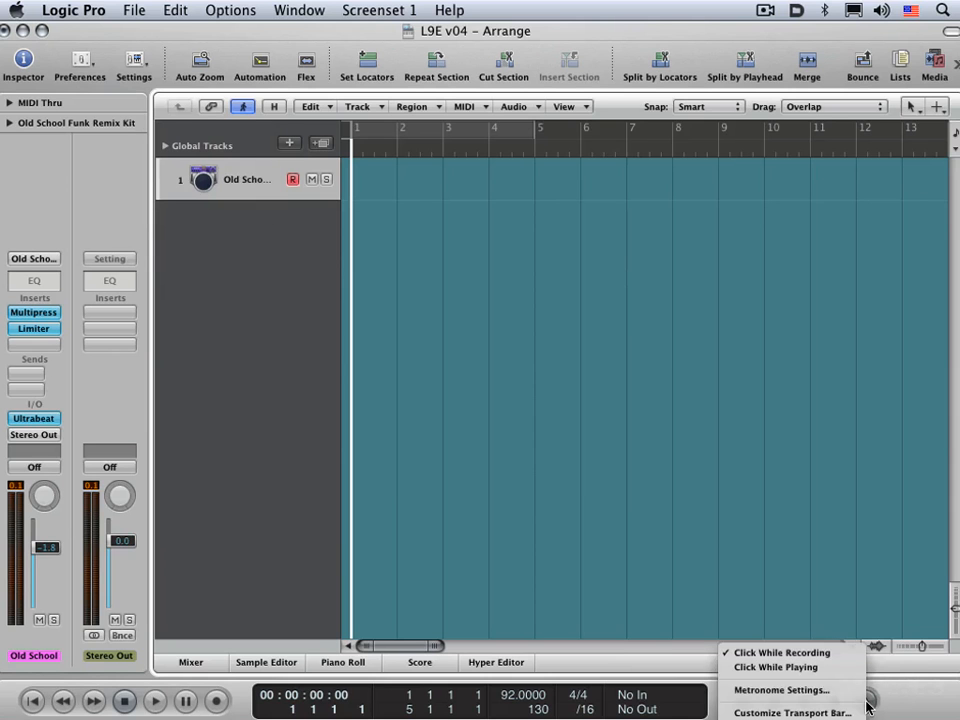
left_click(814, 689)
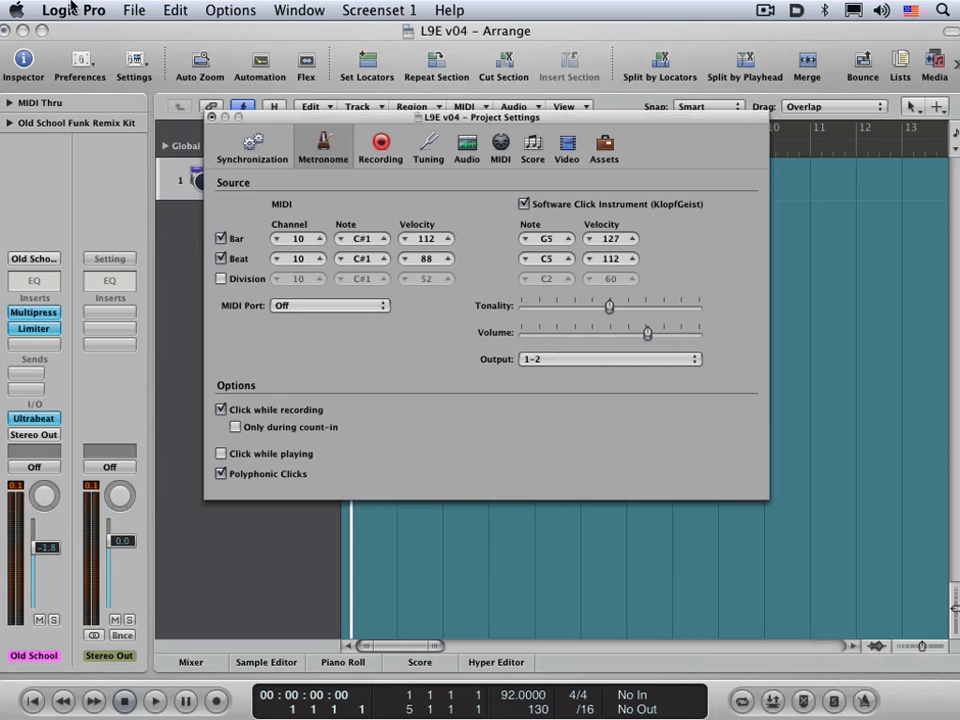
left_click(72, 8)
mouse_move(122, 8)
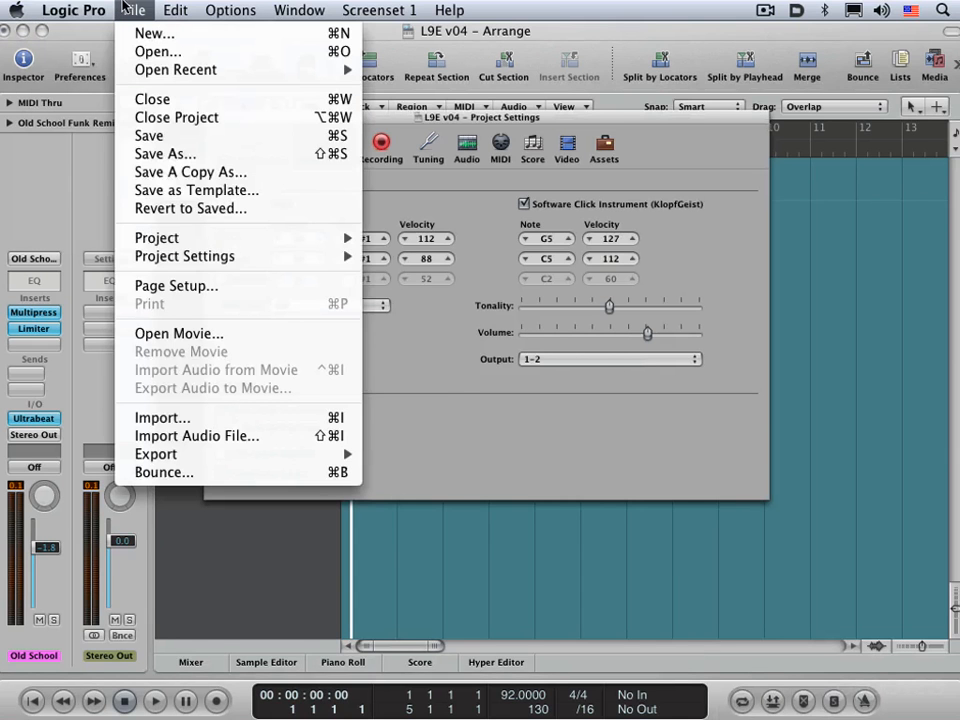
mouse_move(300, 256)
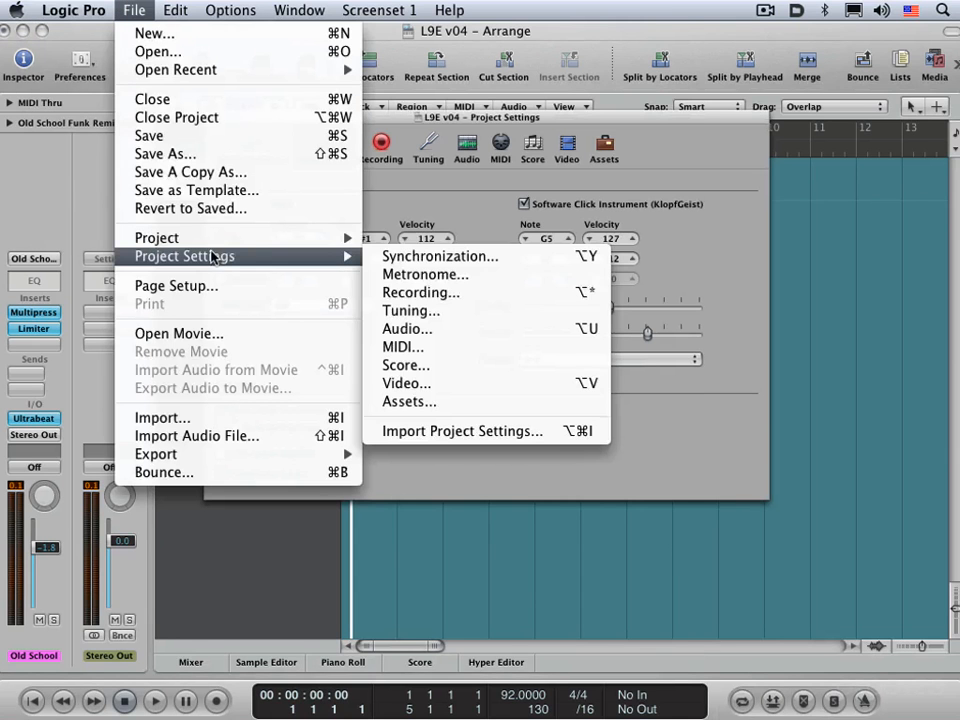
left_click(424, 274)
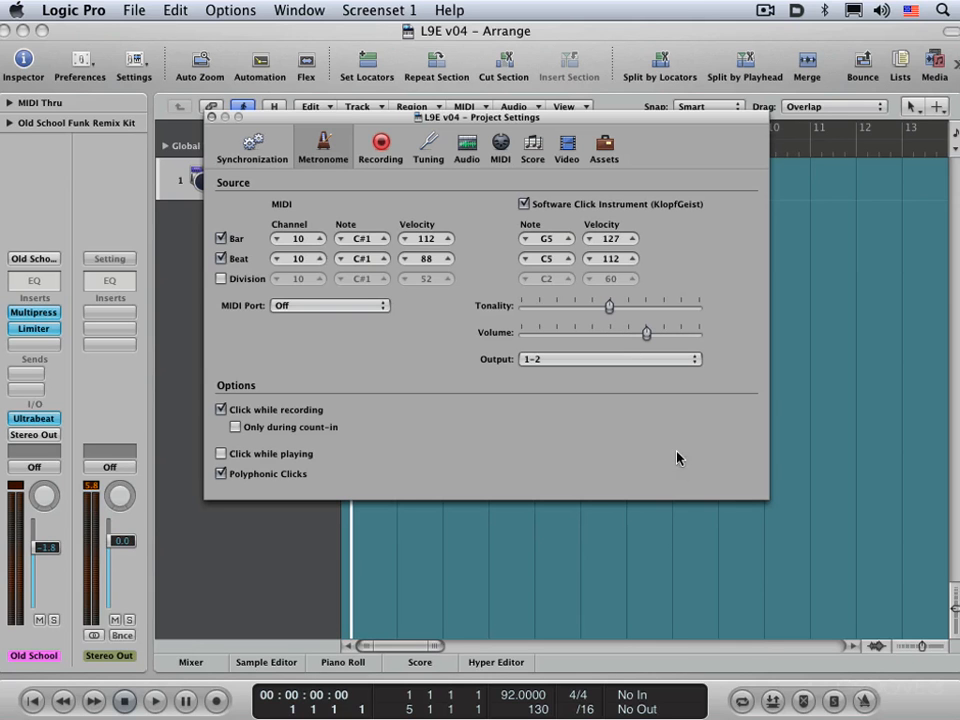
Start playback with Click while playing enabled and raise the software click's Tonality by about two slider marks.
left_click(866, 701)
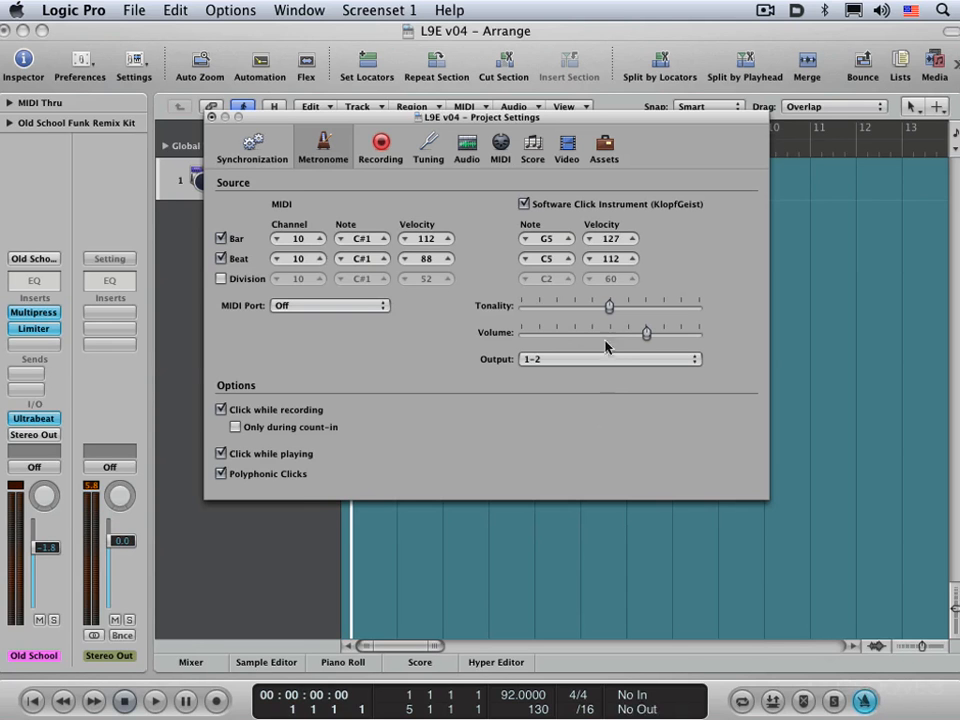
key("space")
left_click_drag(609, 307, 646, 306)
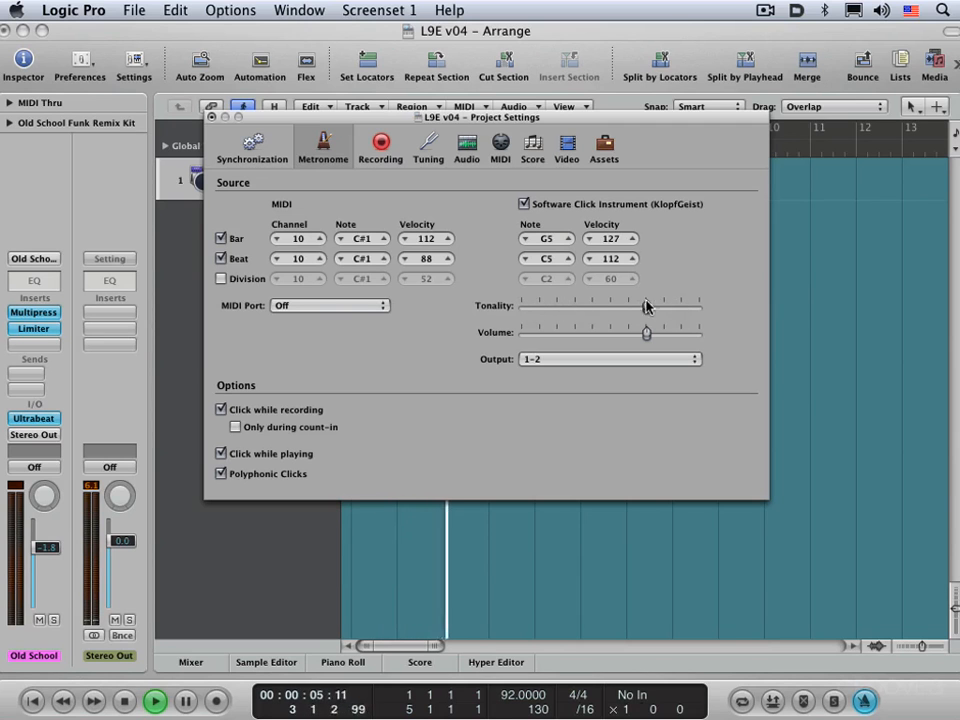
Lower the software click instrument's Bar note to C5 during playback.
left_click(526, 240)
left_click(526, 240)
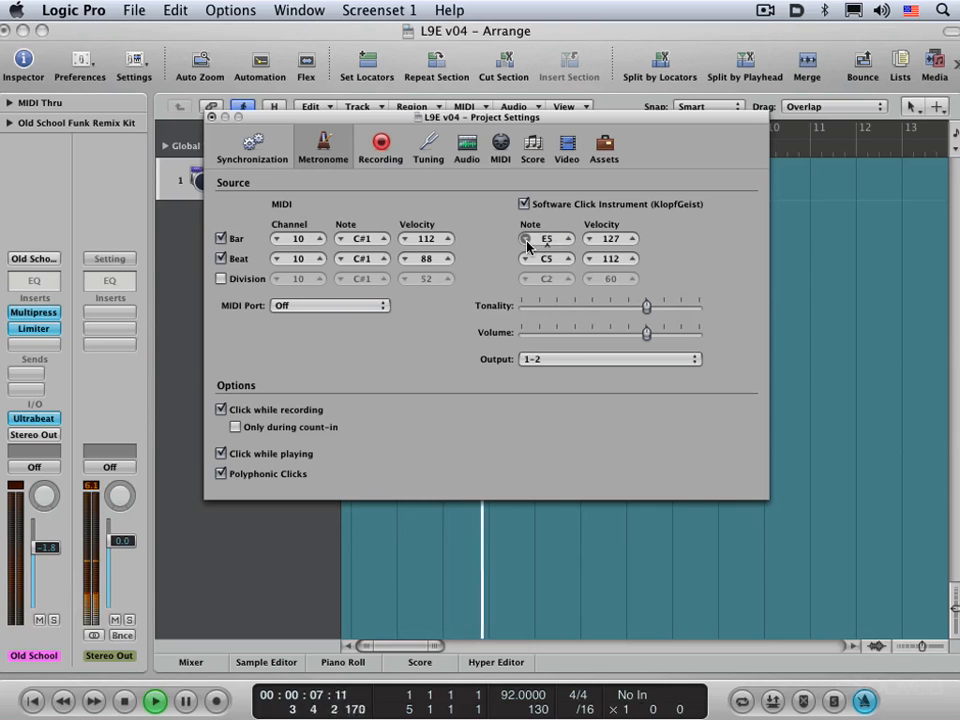
left_click(526, 240)
left_click(526, 240)
left_click(526, 240)
Lower the software click instrument's Beat note through F4 and bring it up to G#4.
left_click(526, 259)
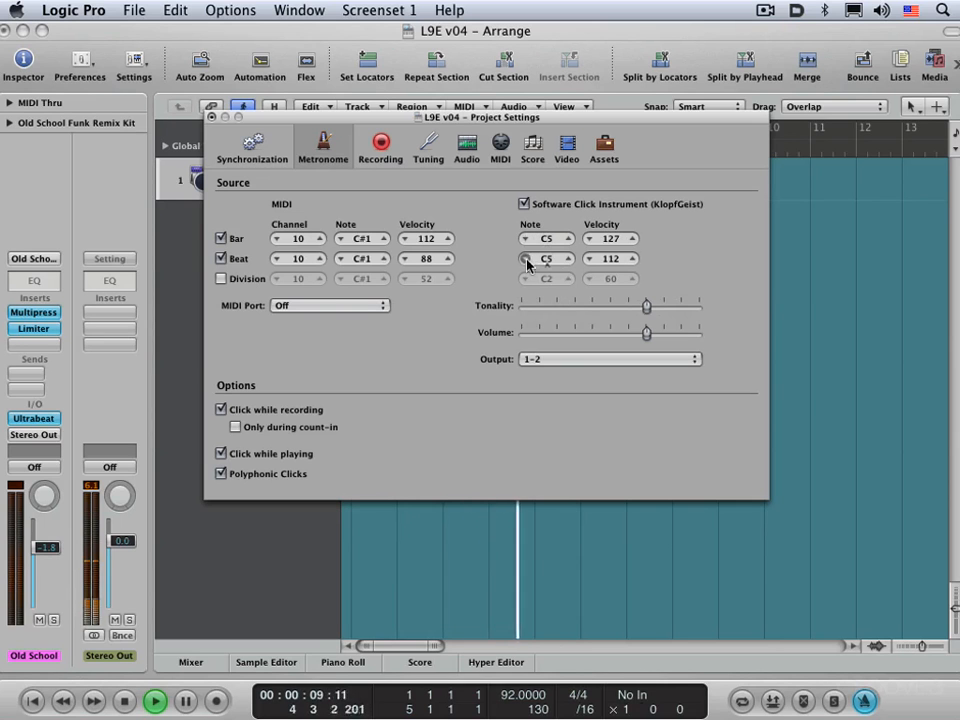
left_click(526, 259)
left_click(526, 259)
left_click(526, 259)
left_click(526, 259)
left_click(526, 259)
left_click(526, 259)
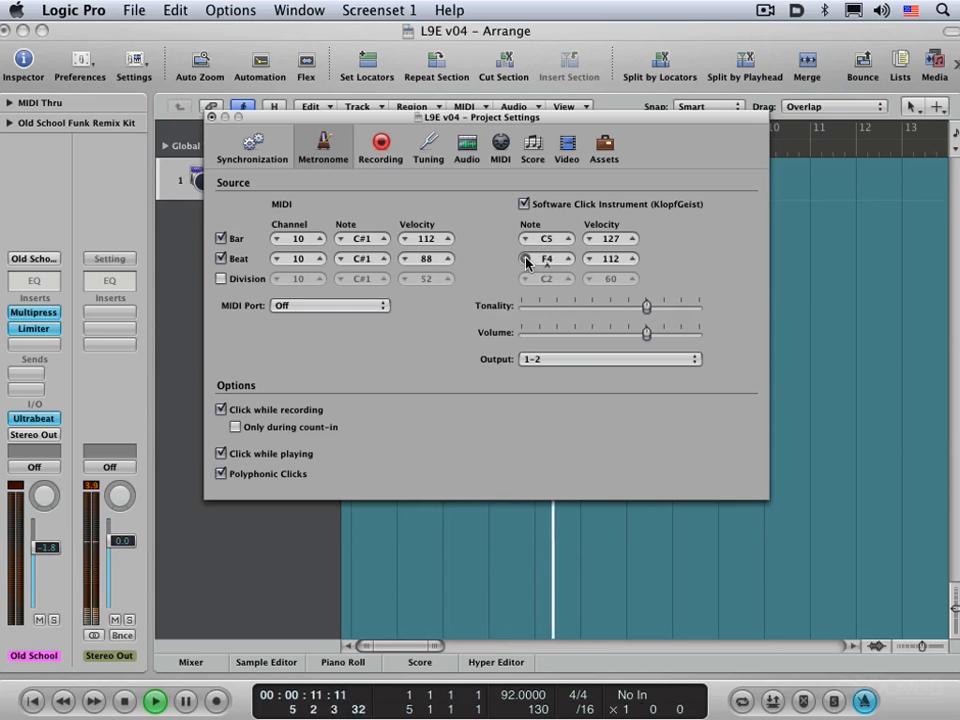
left_click(526, 259)
left_click(568, 259)
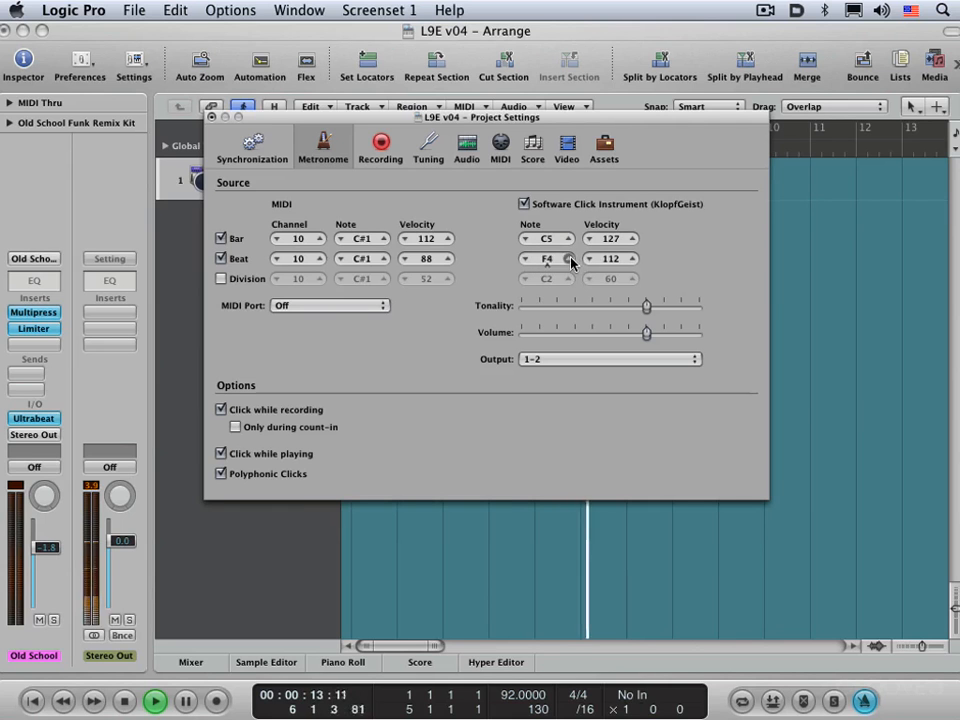
left_click(568, 259)
left_click(568, 259)
left_click(568, 259)
Return the click's Tonality to the middle of its range and set the Bar note to G5.
left_click_drag(646, 306, 609, 312)
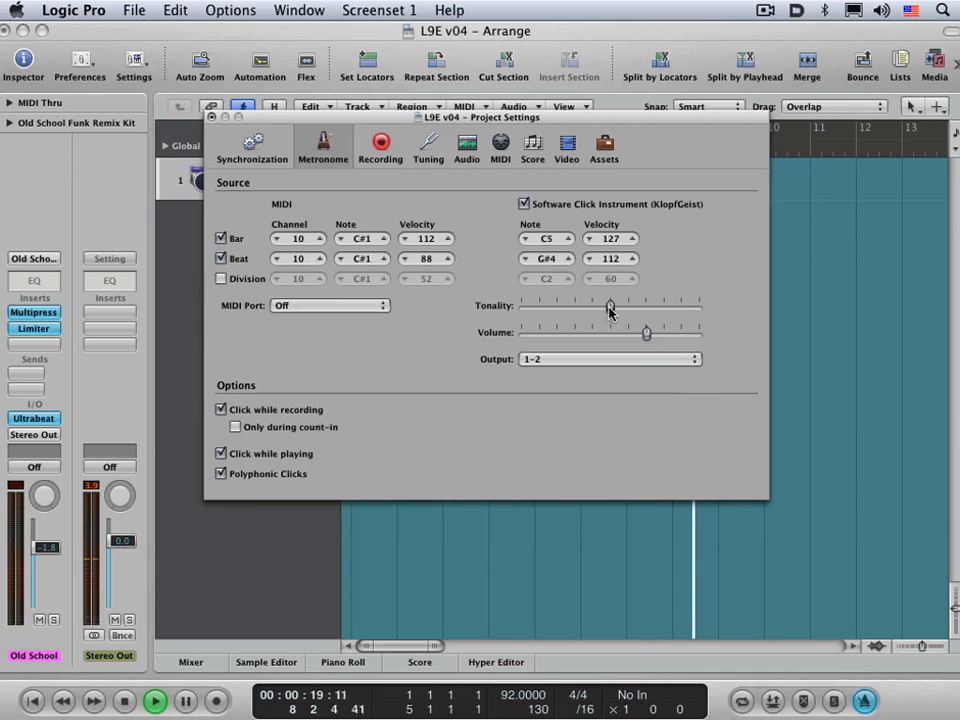
left_click_drag(565, 240, 571, 240)
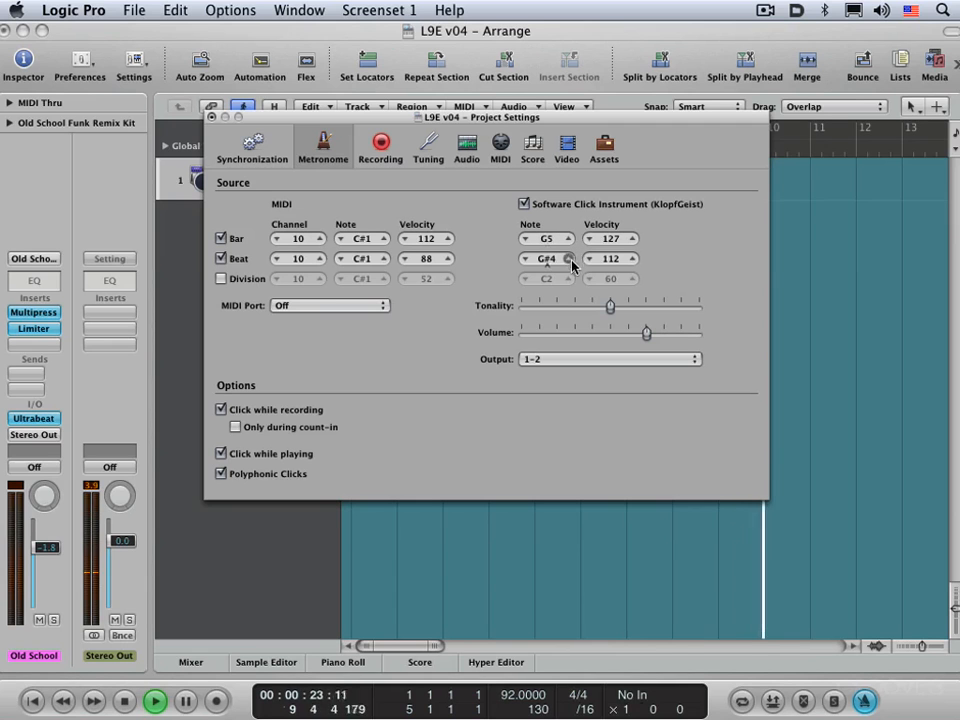
Set the software click instrument's Beat note to E5 and stop playback.
left_click(568, 258)
left_click(527, 261)
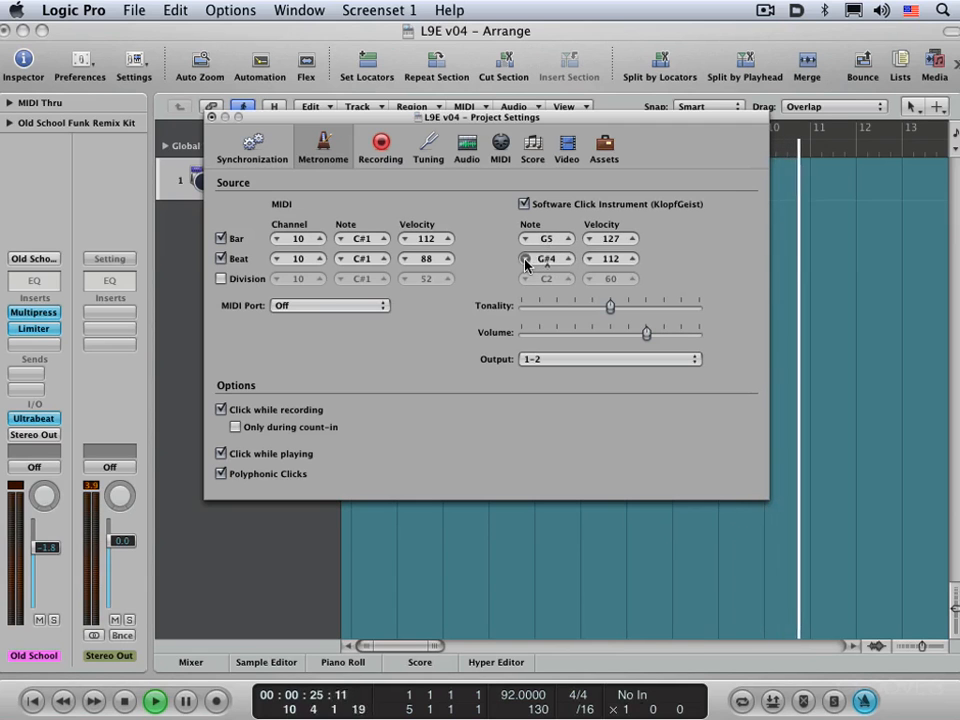
left_click(527, 261)
left_click_drag(566, 259, 571, 257)
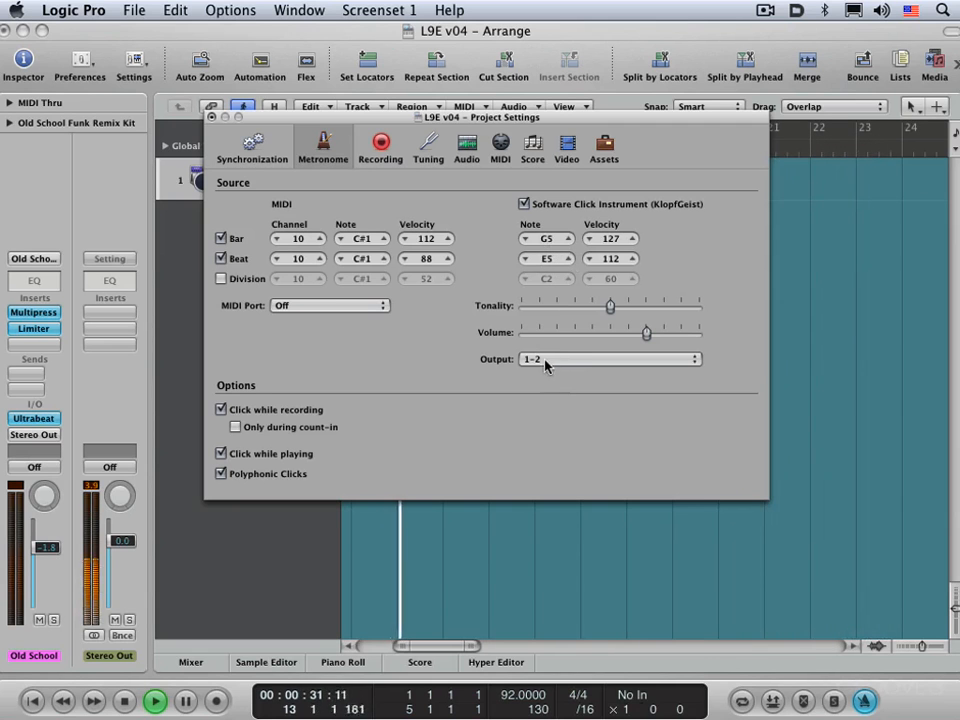
key("space")
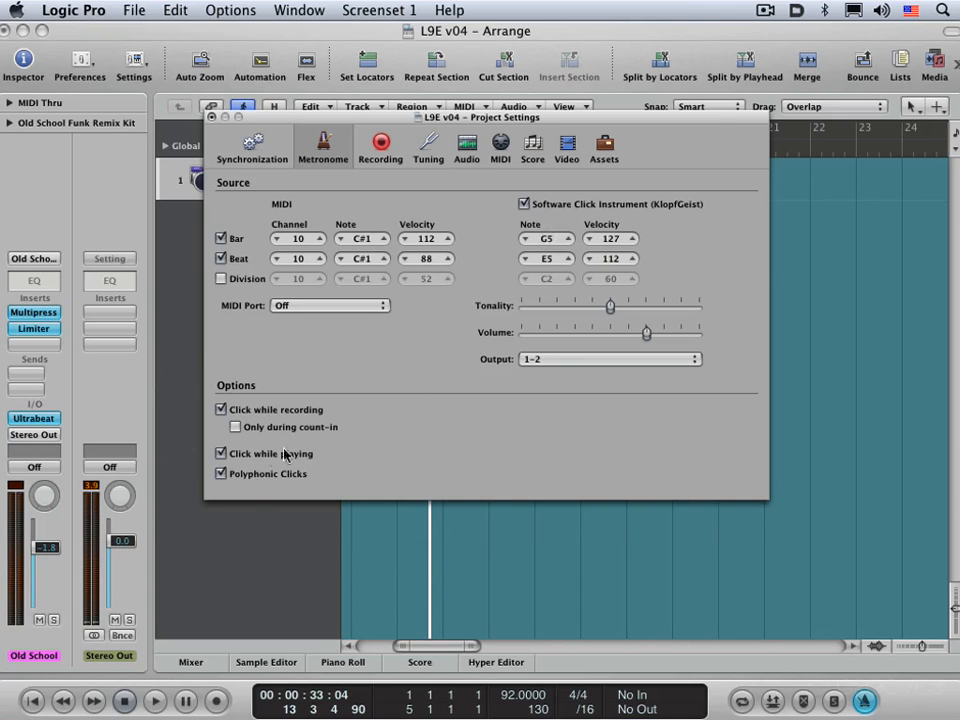
Toggle the metronome's Click while playing option, leaving it off, and close the project settings.
left_click(866, 703)
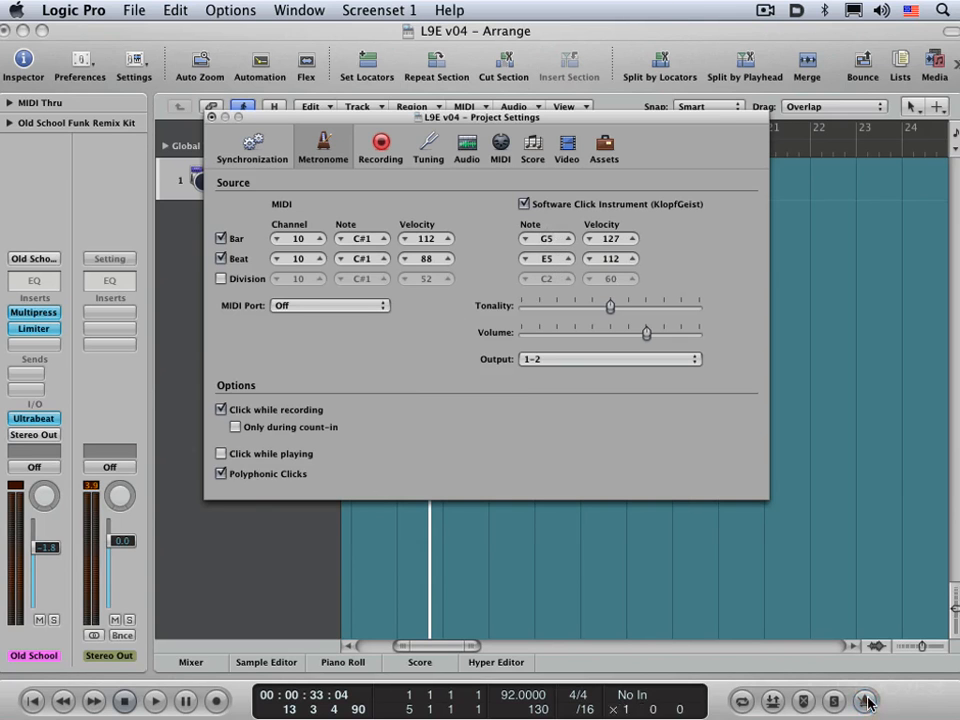
left_click(865, 703)
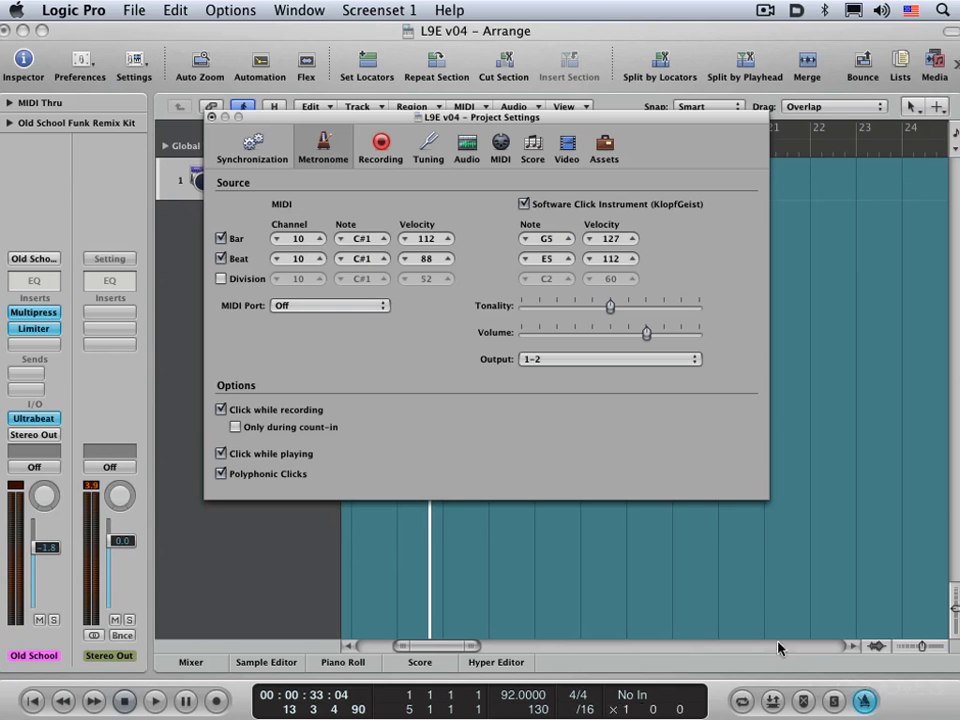
left_click(865, 703)
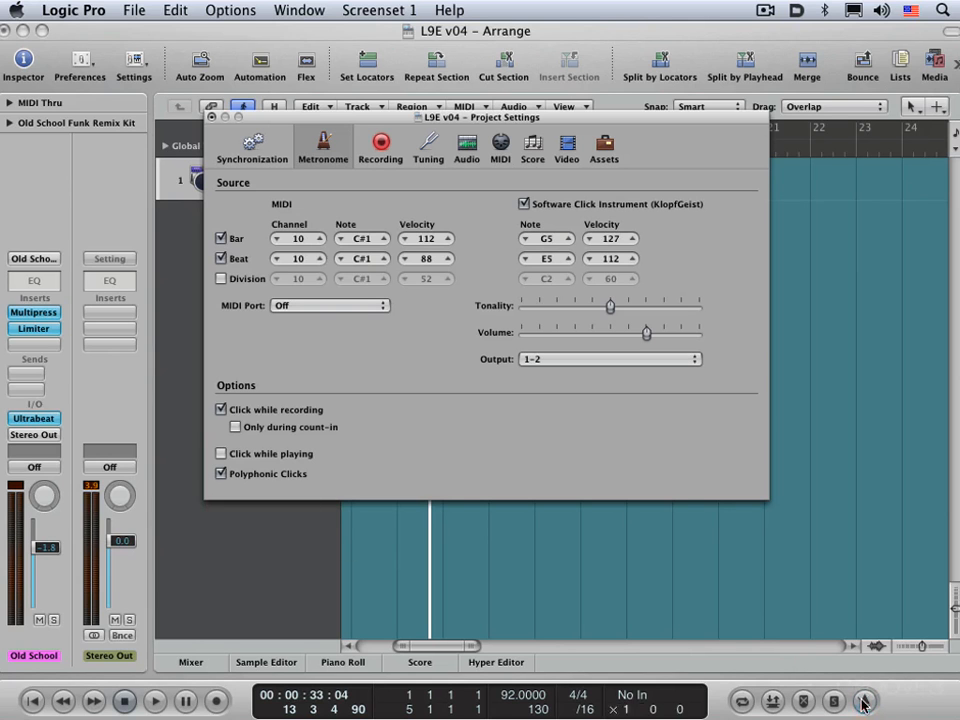
left_click(211, 118)
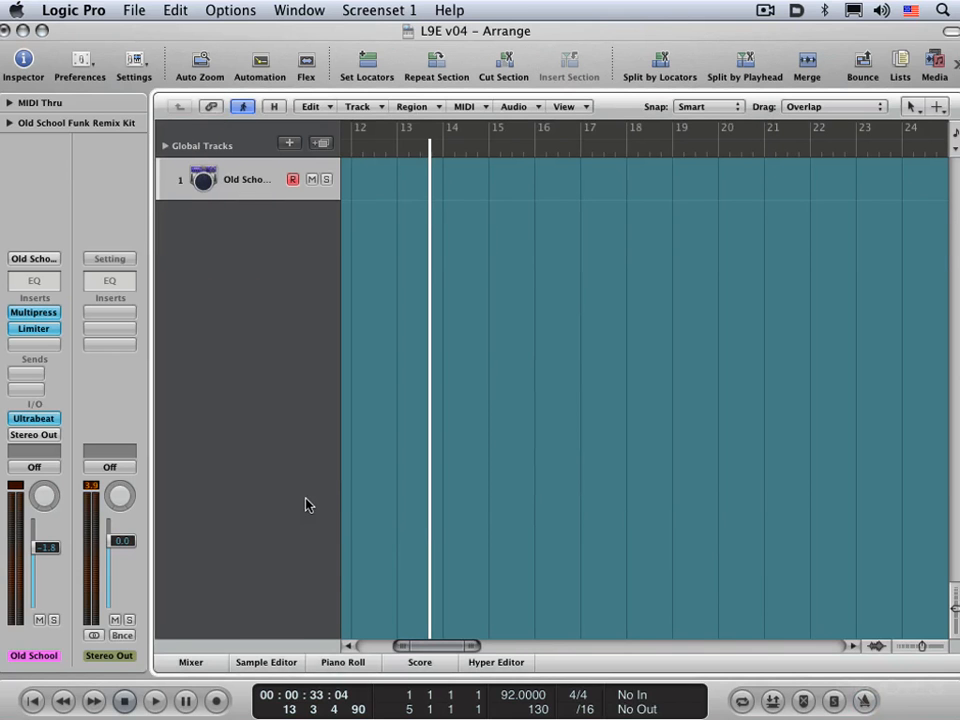
Show all channel strips in the mixer and open the Klopfgeist instrument on the Click channel.
key("x")
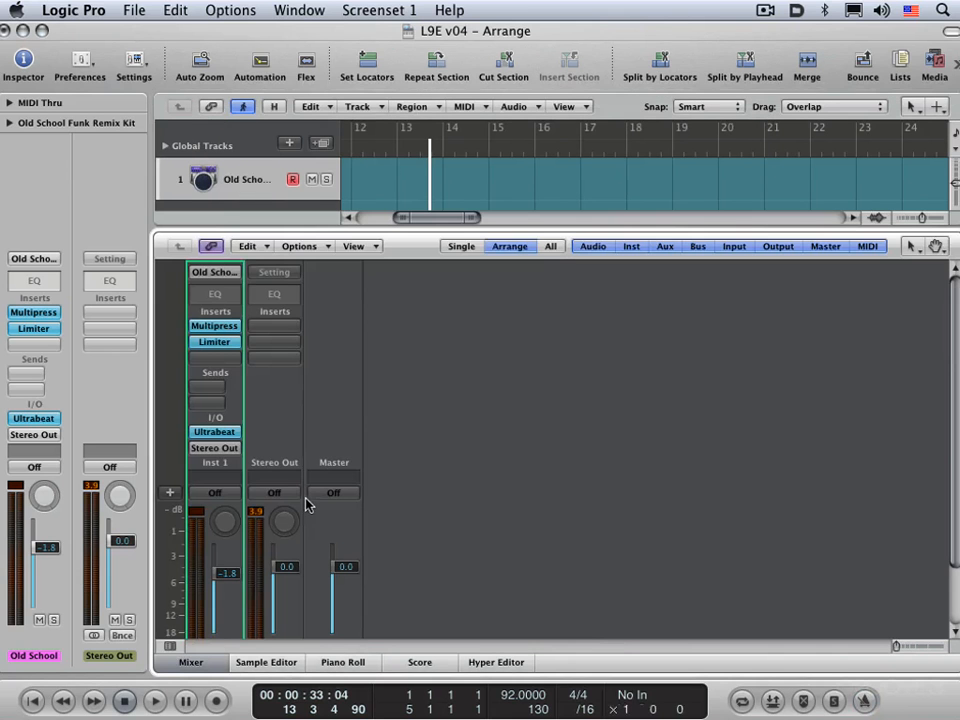
left_click(551, 247)
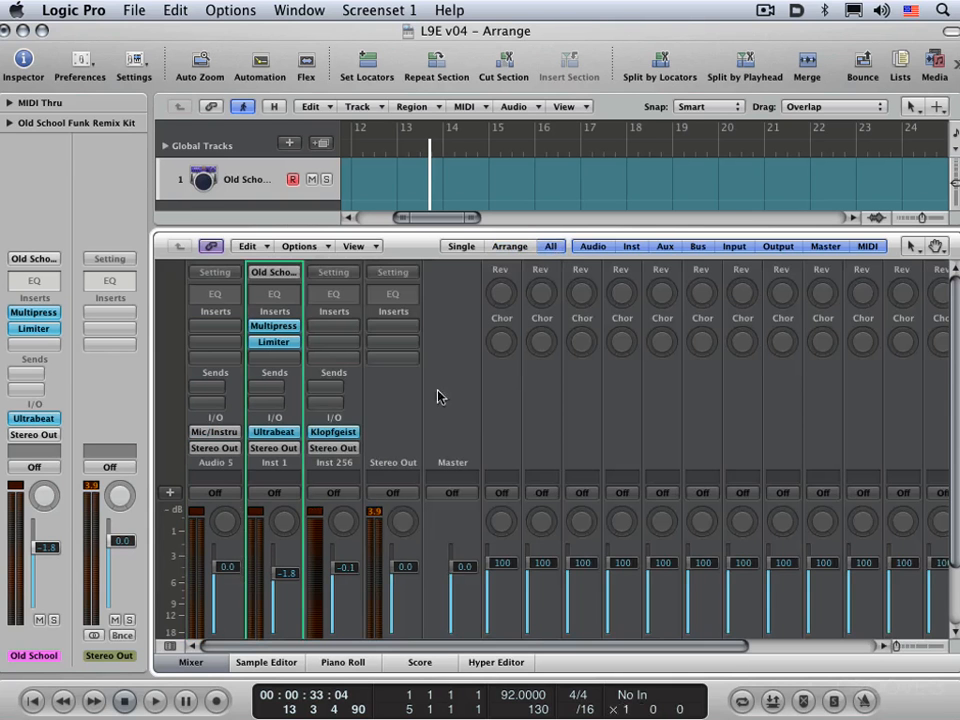
scroll(465, 450, "down", 1)
scroll(452, 455, "down", 2)
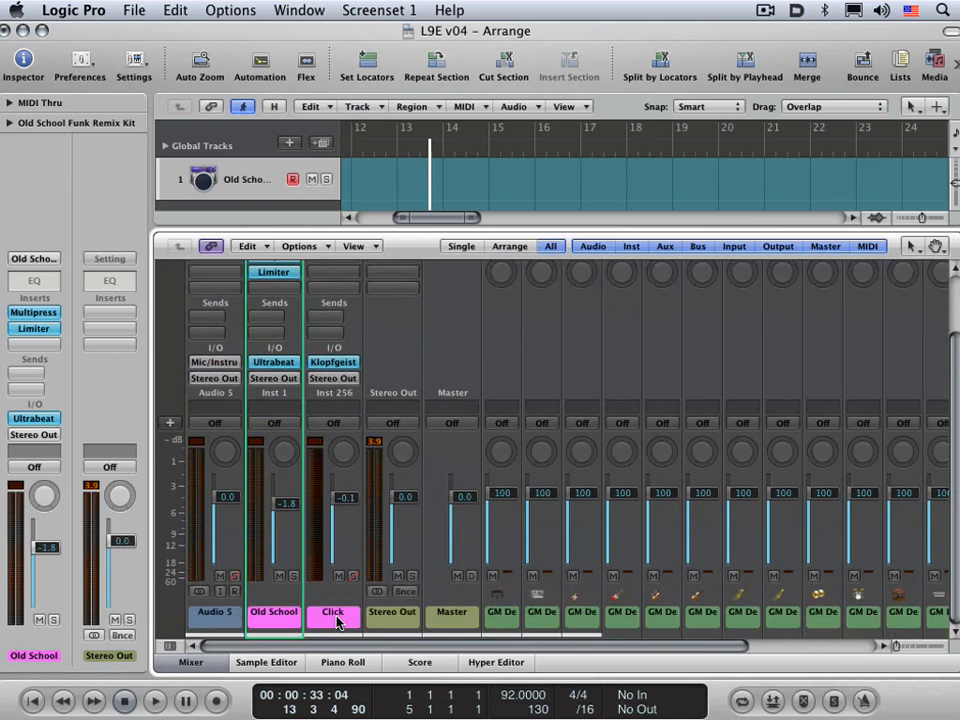
scroll(335, 560, "up", 5)
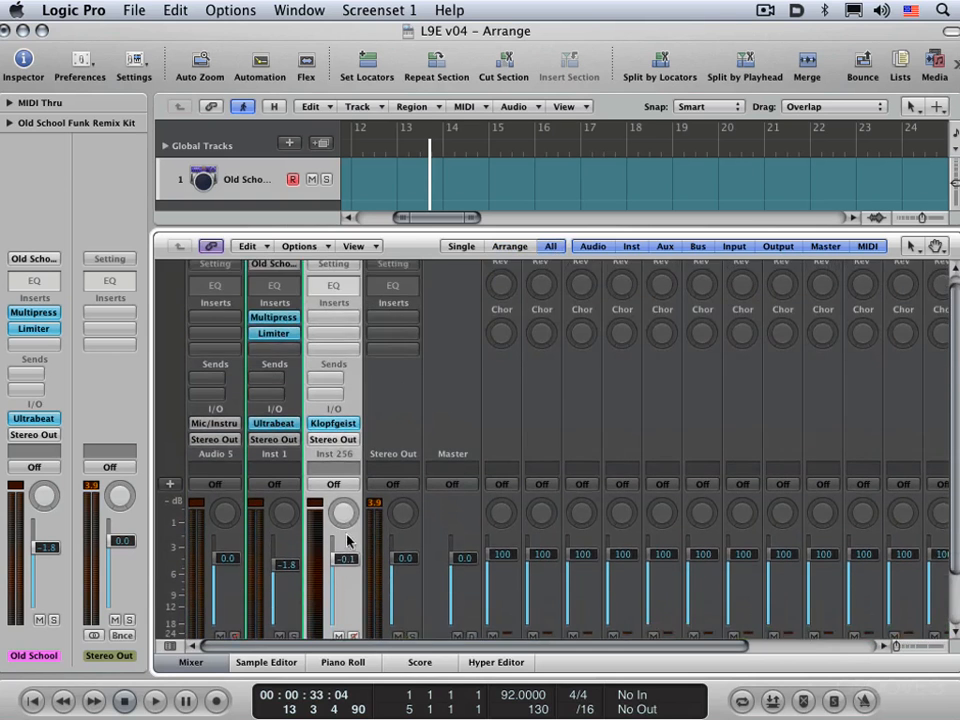
scroll(350, 530, "up", 1)
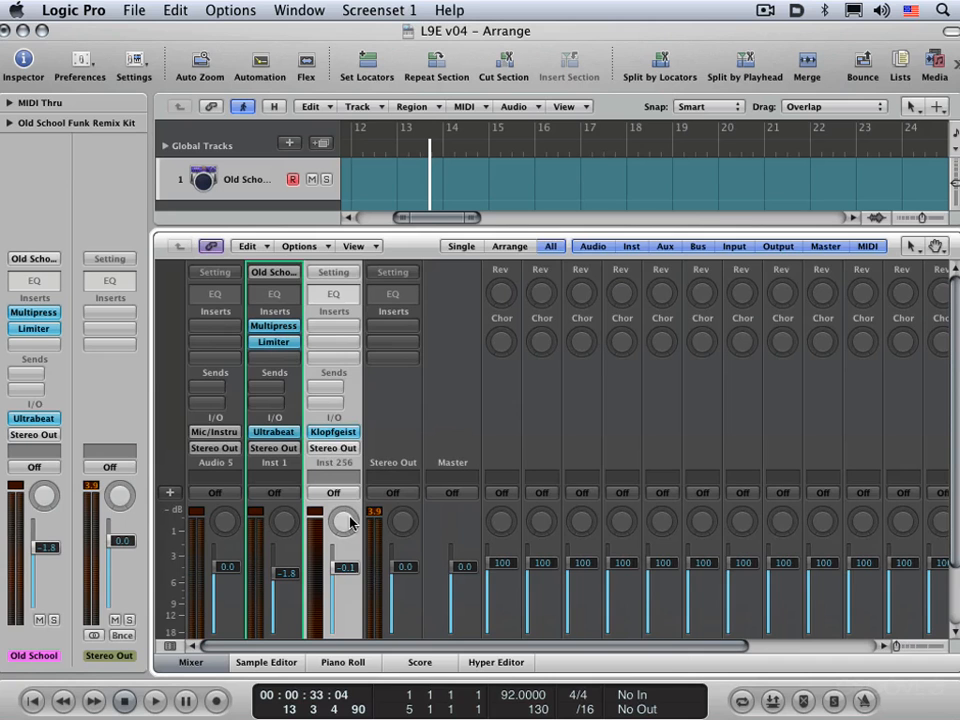
left_click(333, 432)
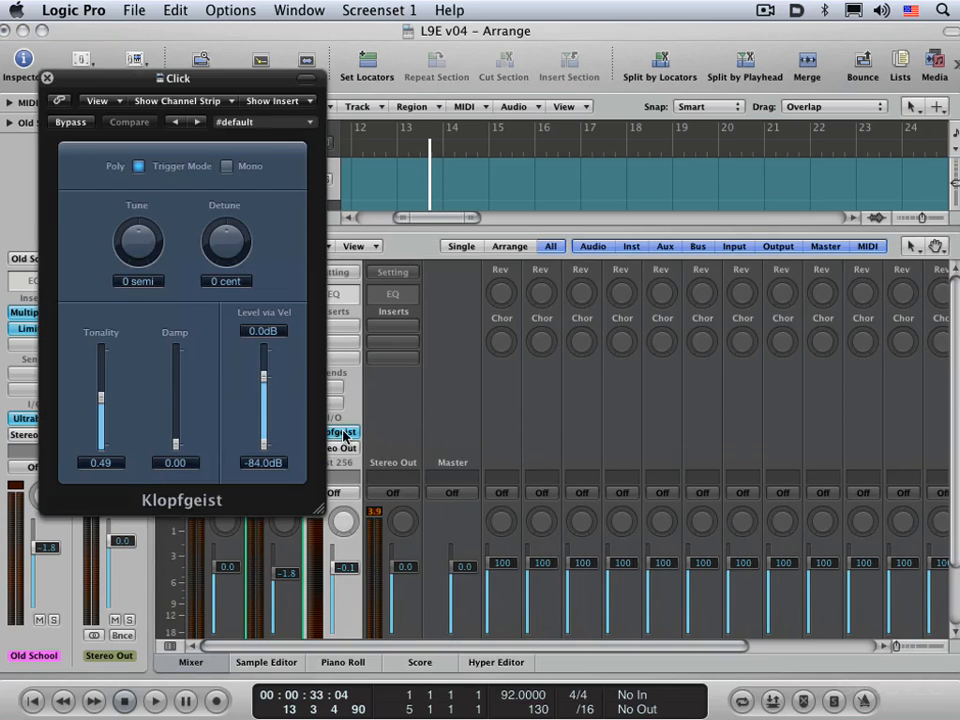
Turn on the metronome click and start playback with the Klopfgeist instrument open.
left_click(862, 703)
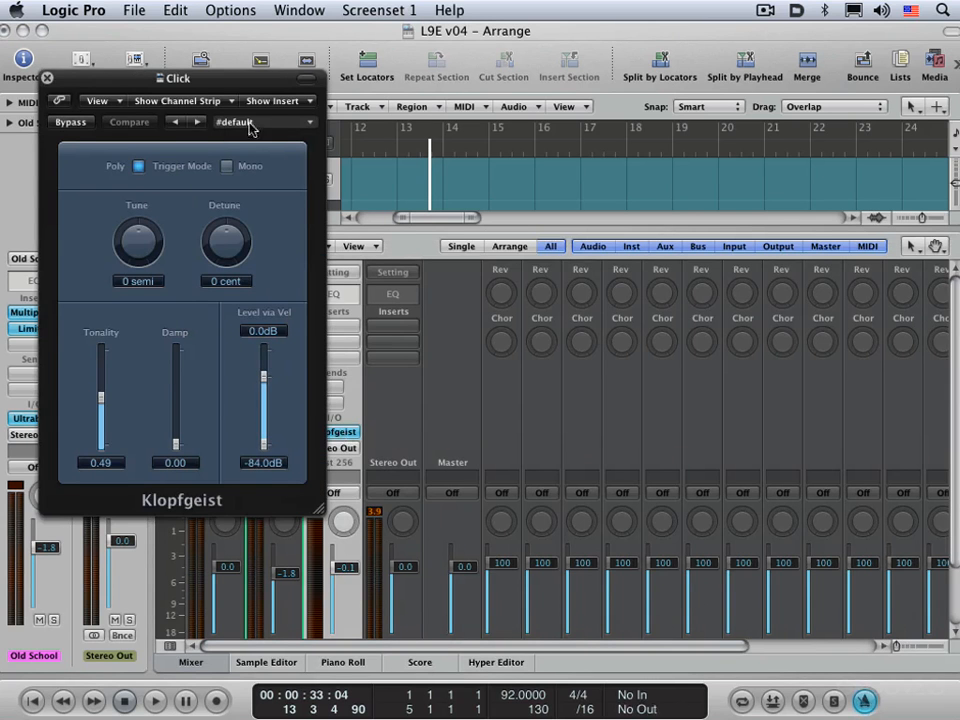
left_click(308, 122)
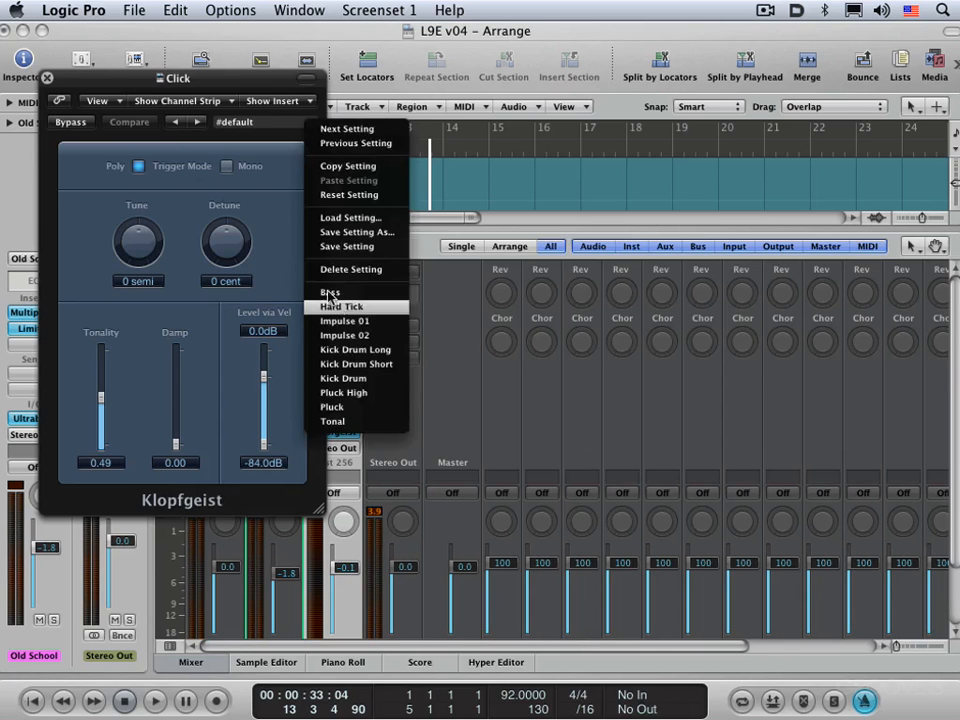
left_click(200, 162)
key("space")
Audition the Hard Tick, Impulse 01 and Impulse 02 presets in the Klopfgeist instrument during playback.
left_click(278, 122)
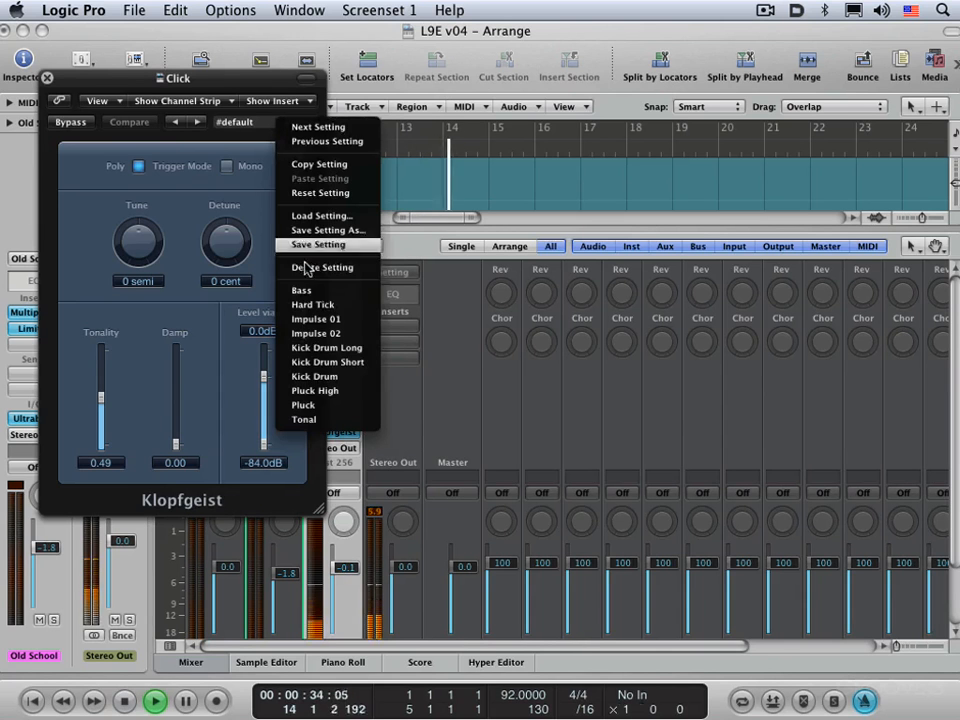
left_click(314, 304)
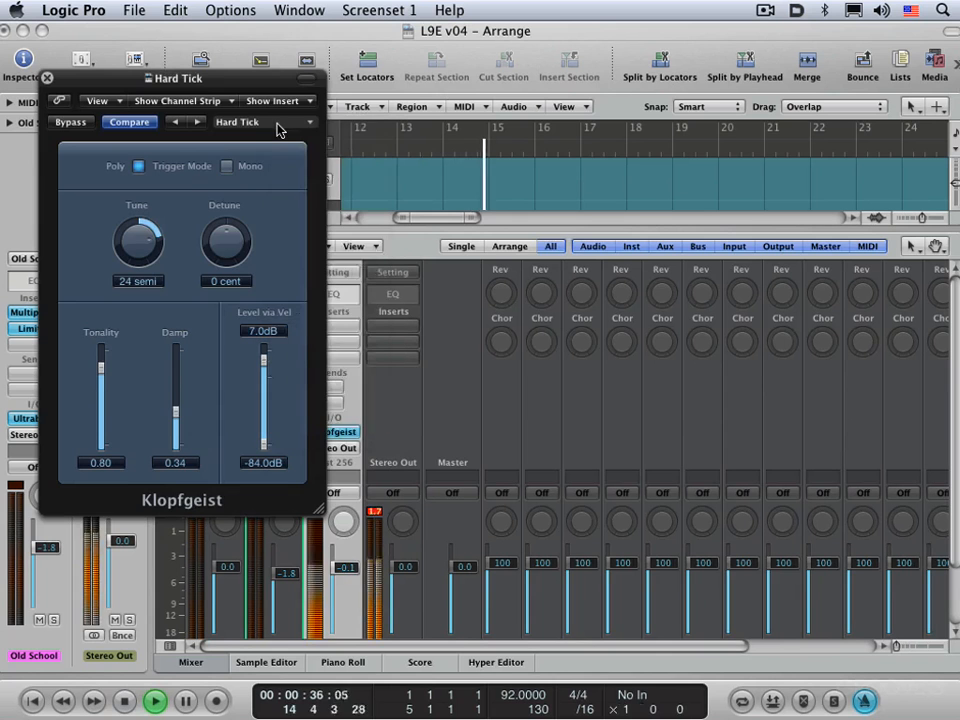
left_click(278, 124)
left_click(318, 321)
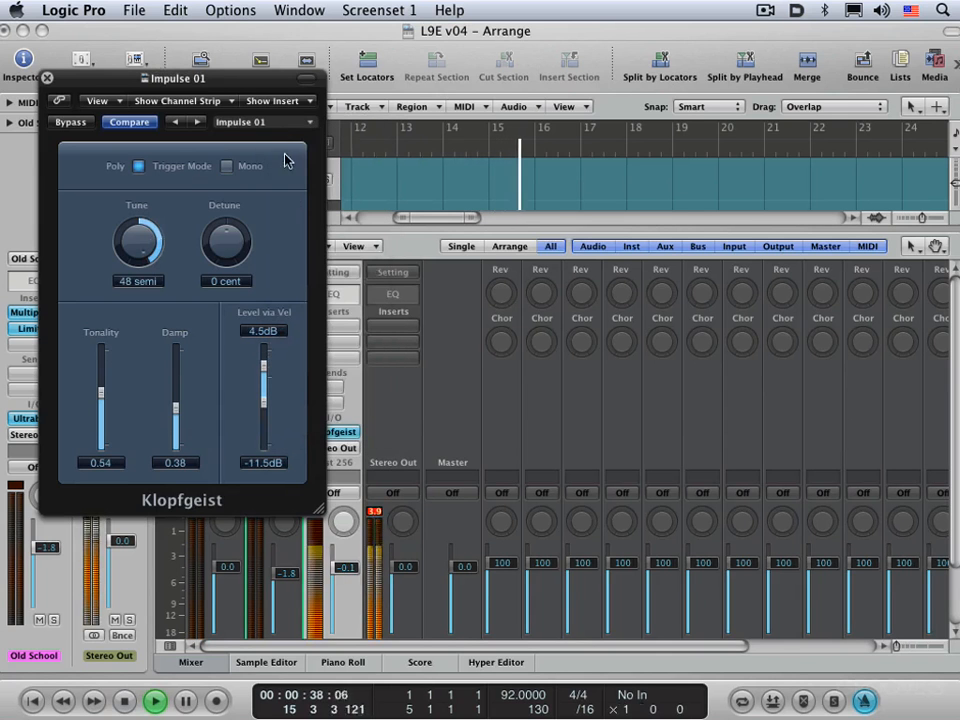
left_click(278, 122)
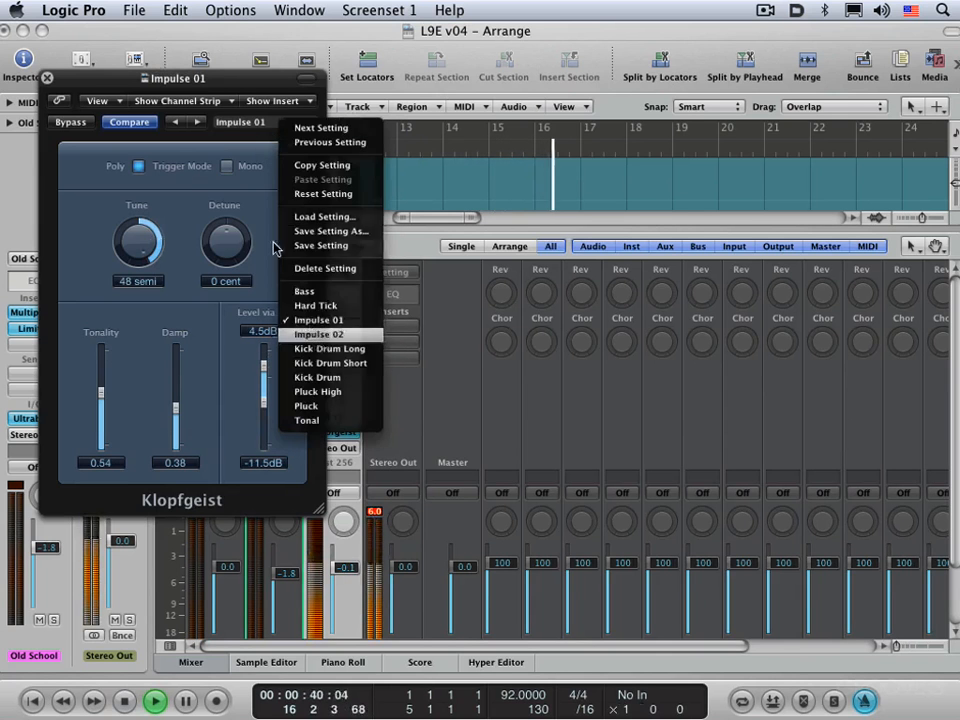
key("Return")
Audition Klopfgeist's Kick Drum Long preset, load the Kick Drum preset and stop playback.
left_click(268, 124)
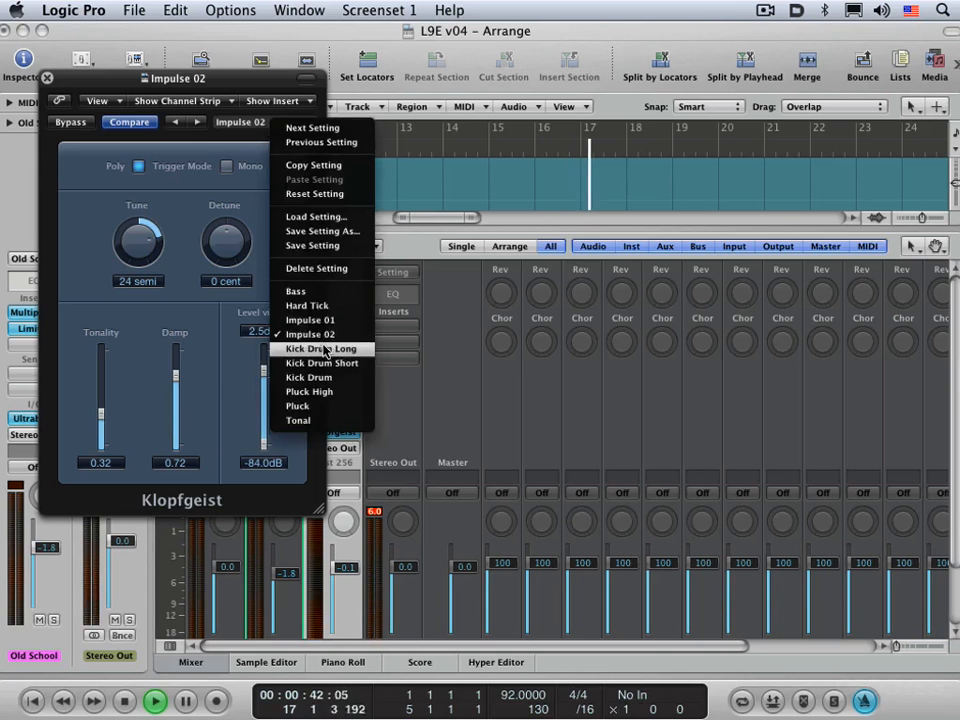
left_click(323, 350)
left_click(278, 124)
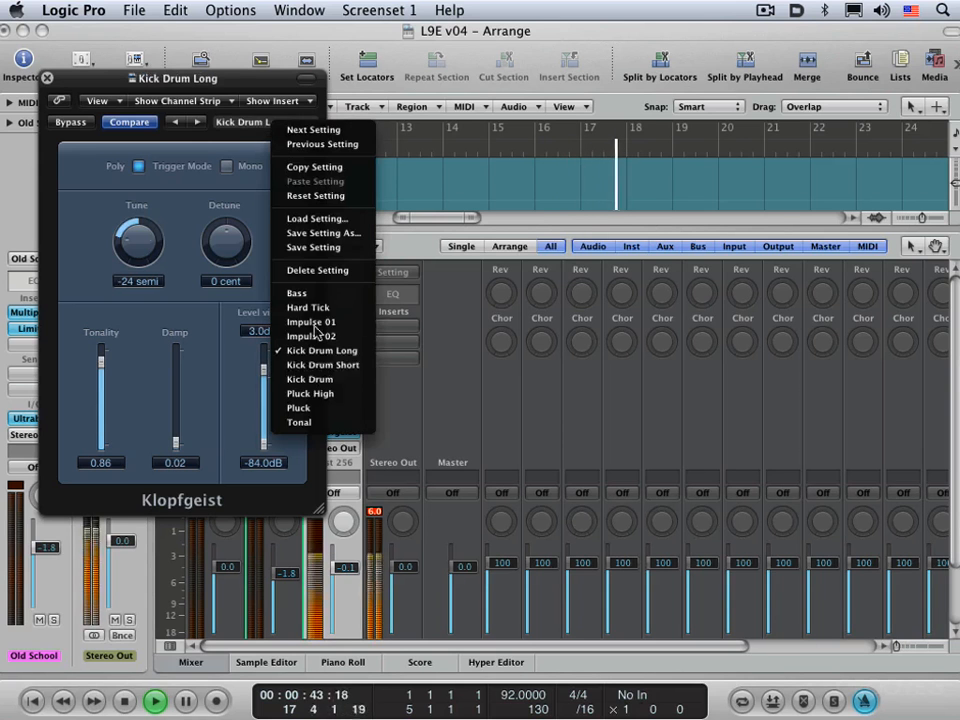
left_click(309, 380)
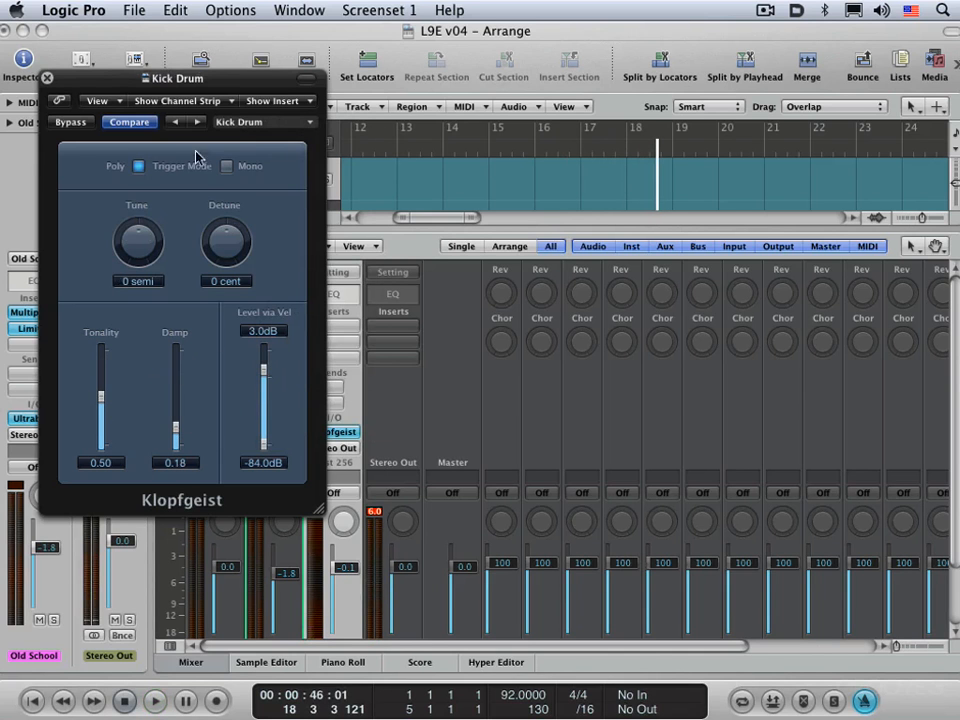
Close the Klopfgeist instrument and the mixer, and return the playhead to the project start.
left_click(46, 80)
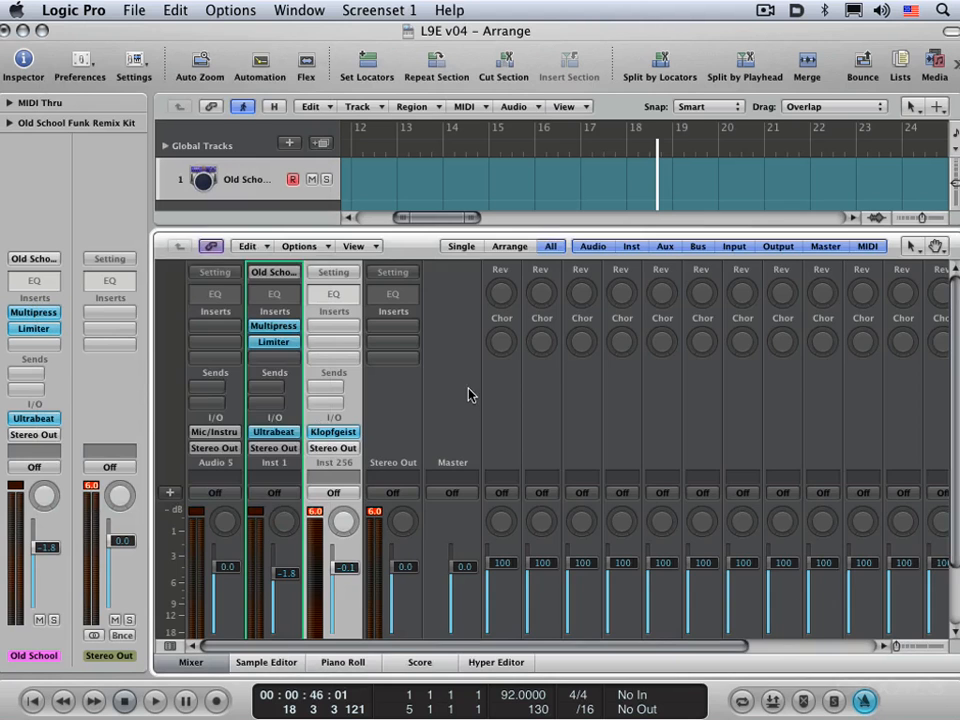
key("x")
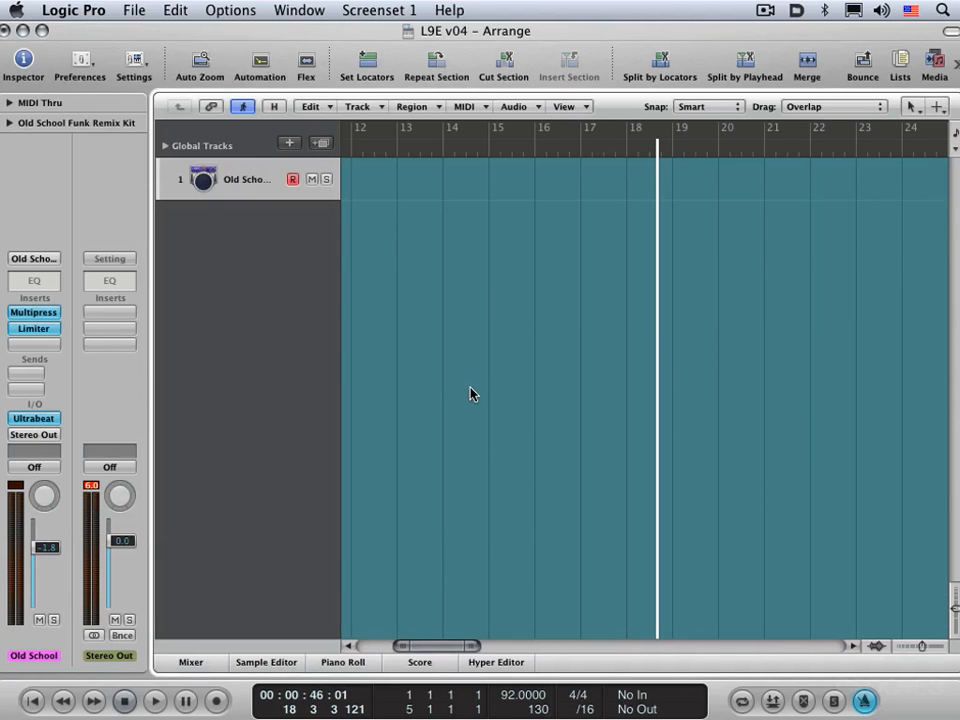
key("Return")
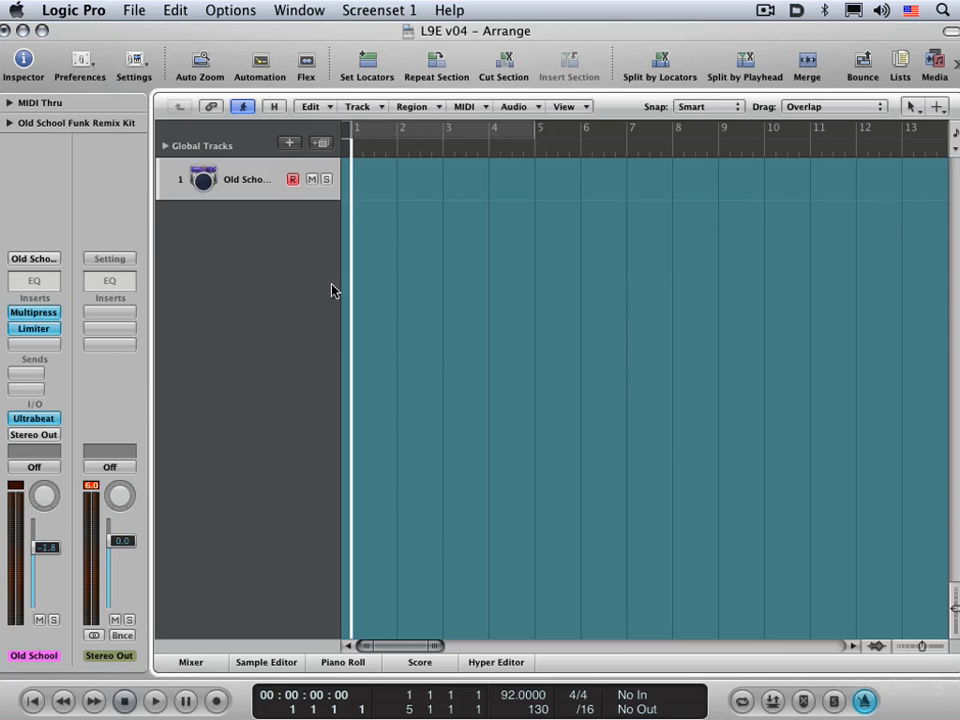
View the project's Recording settings twice, opening them from the project settings and from the transport's record options, and close them.
left_click(135, 62)
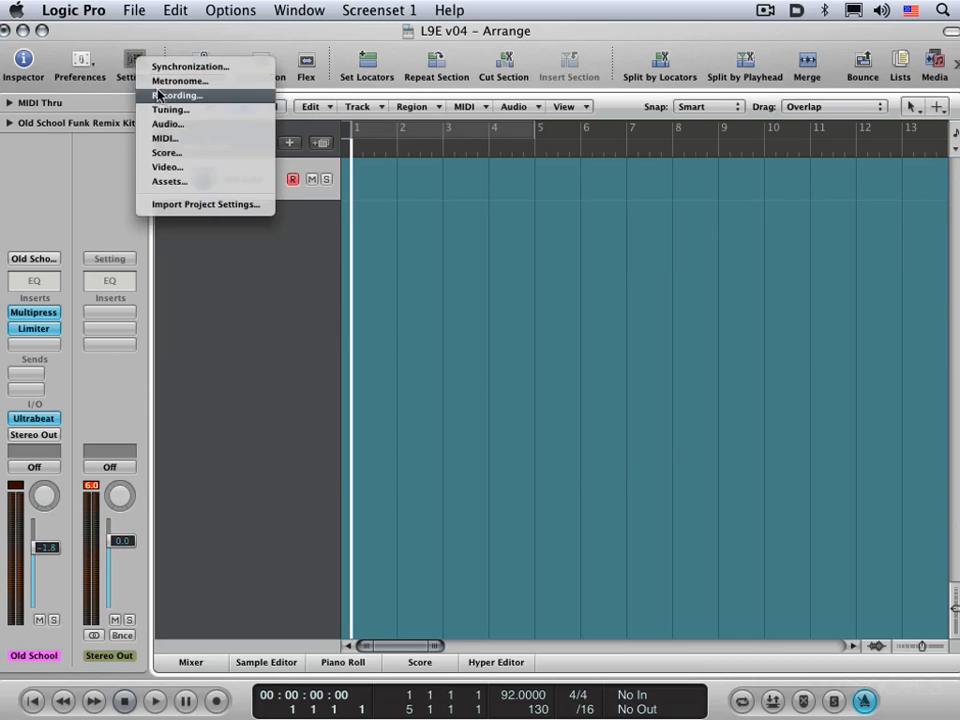
left_click(157, 95)
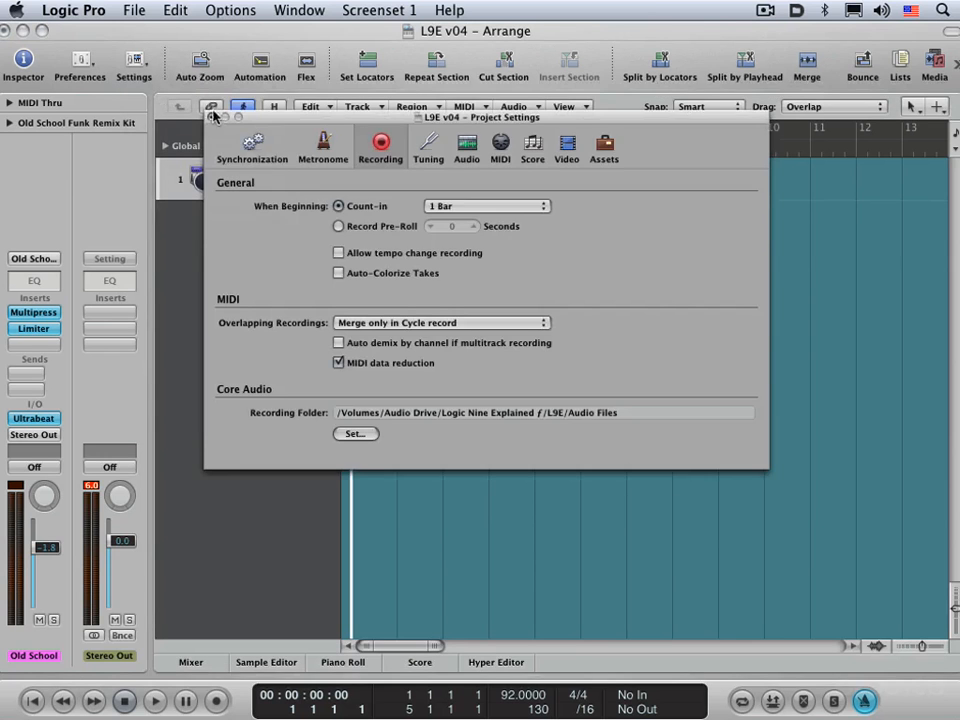
key("super+w")
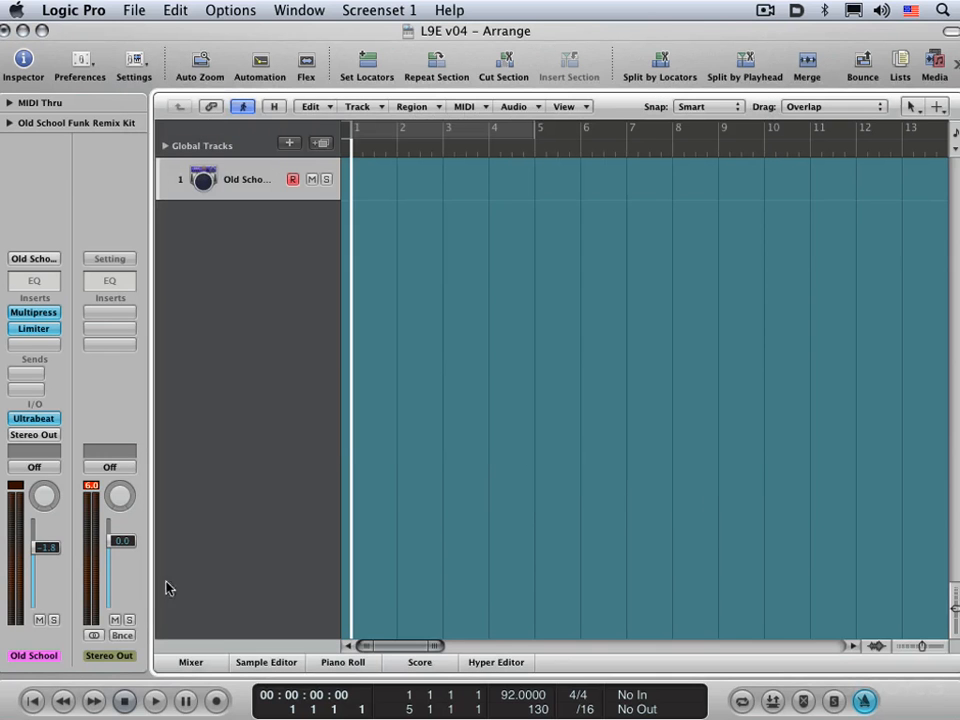
right_click(216, 703)
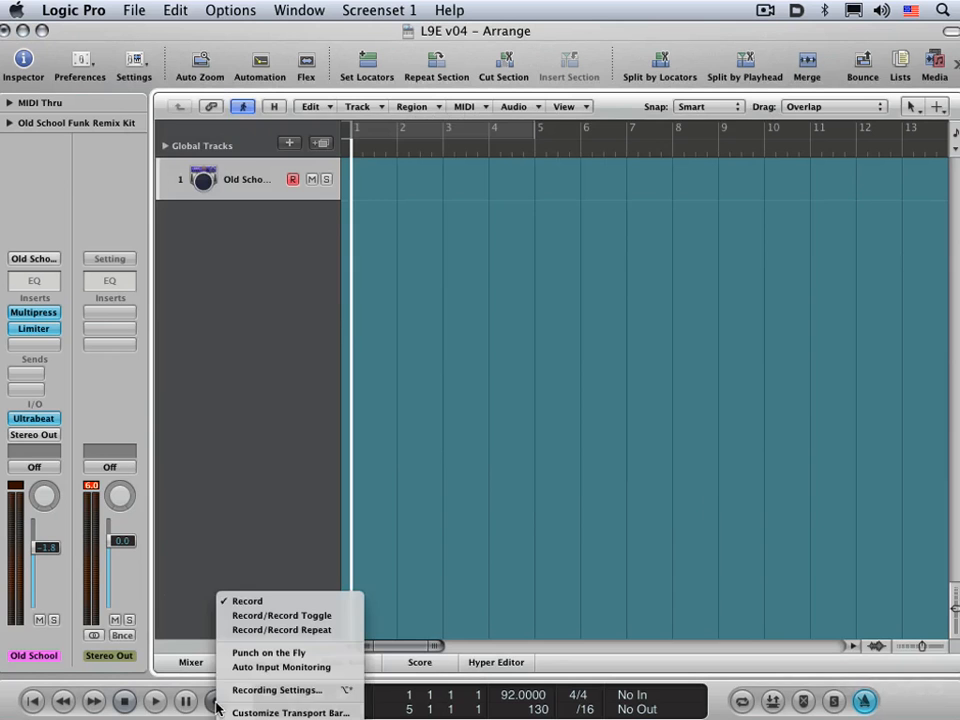
left_click(270, 690)
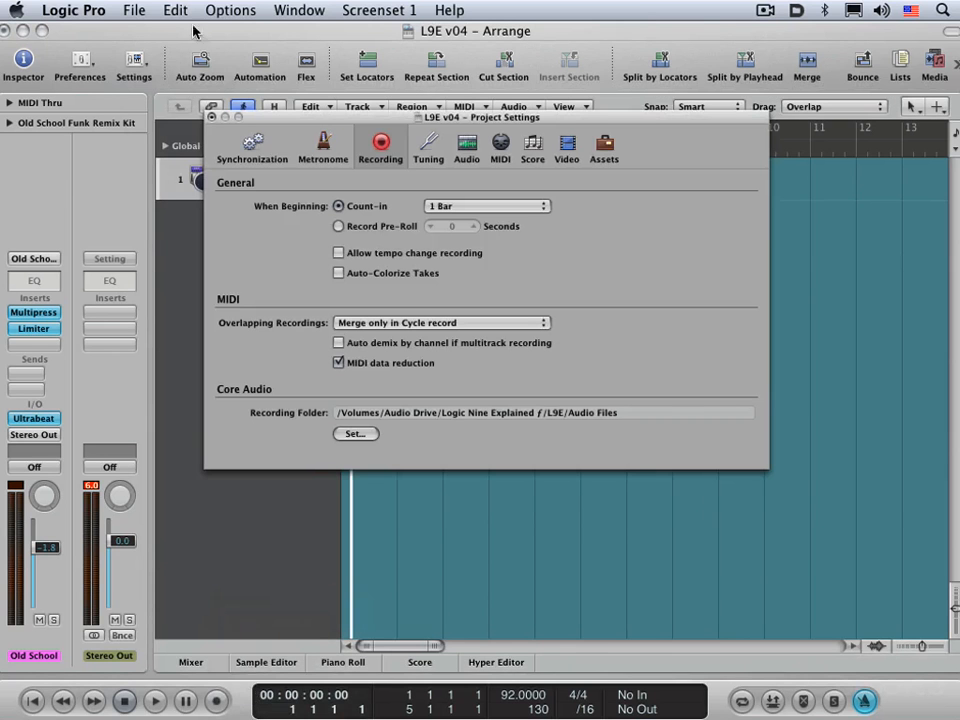
left_click(211, 117)
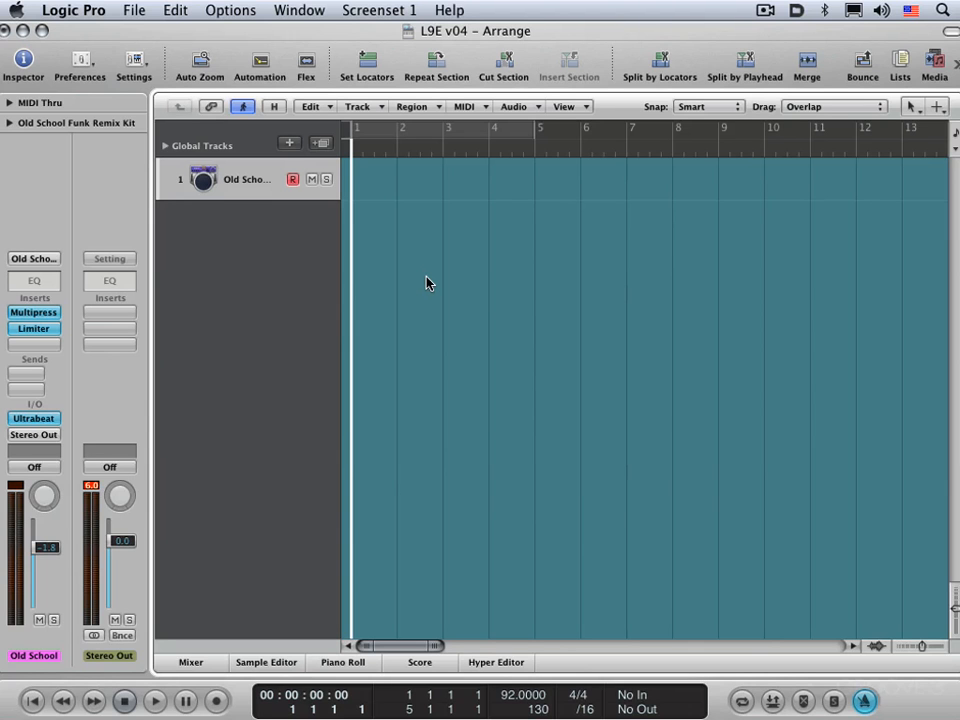
Reopen the project's Recording settings, check their command in the Project Settings list and examine the available count-in lengths.
key("alt+asterisk")
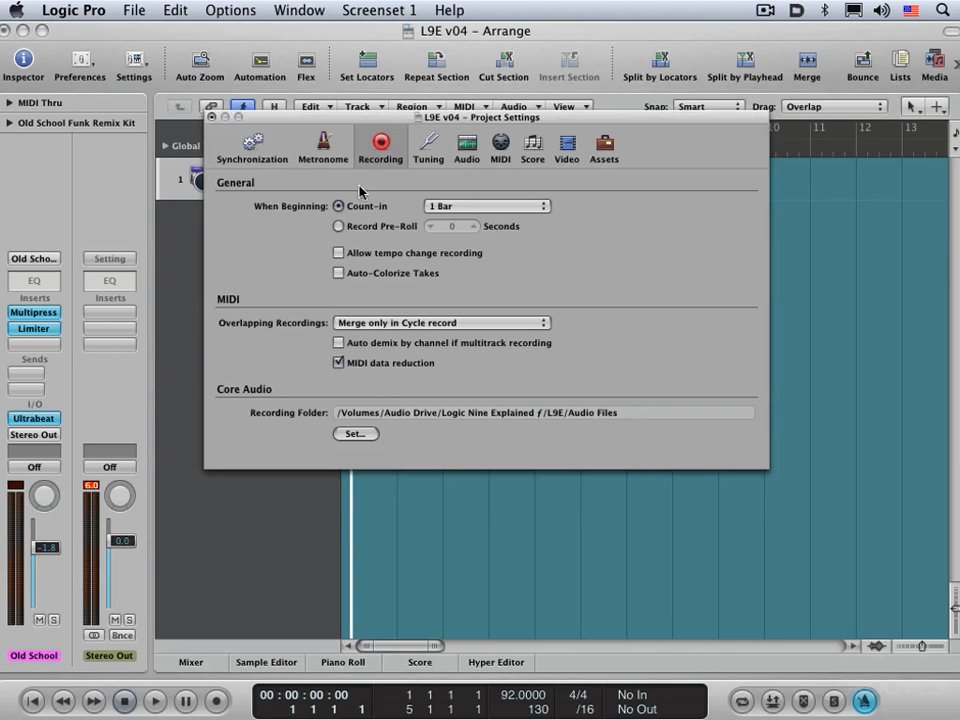
left_click(64, 9)
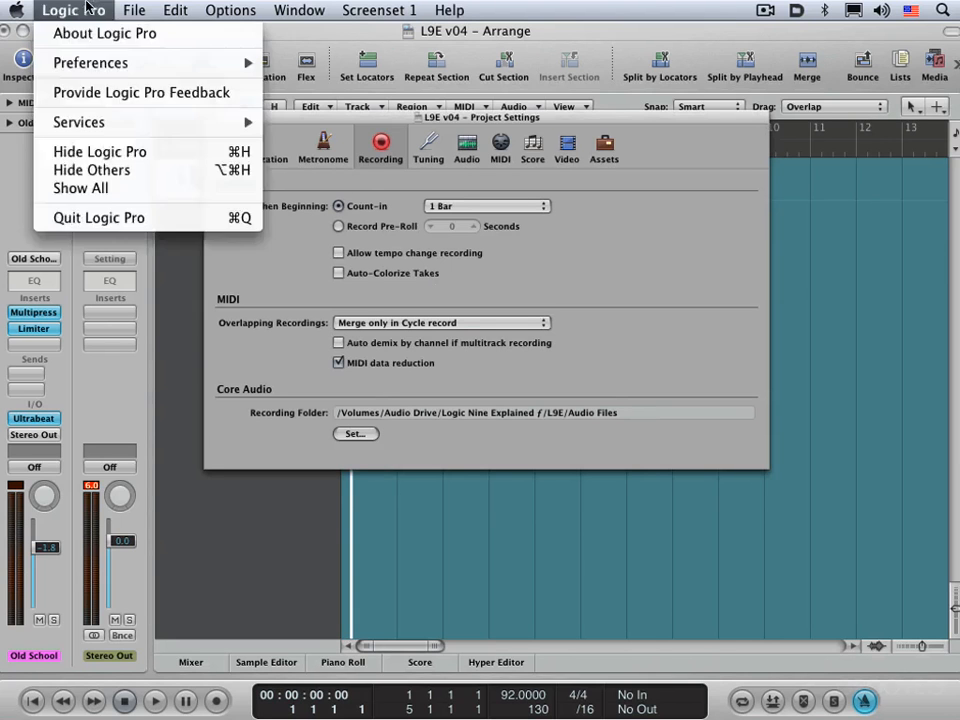
mouse_move(190, 256)
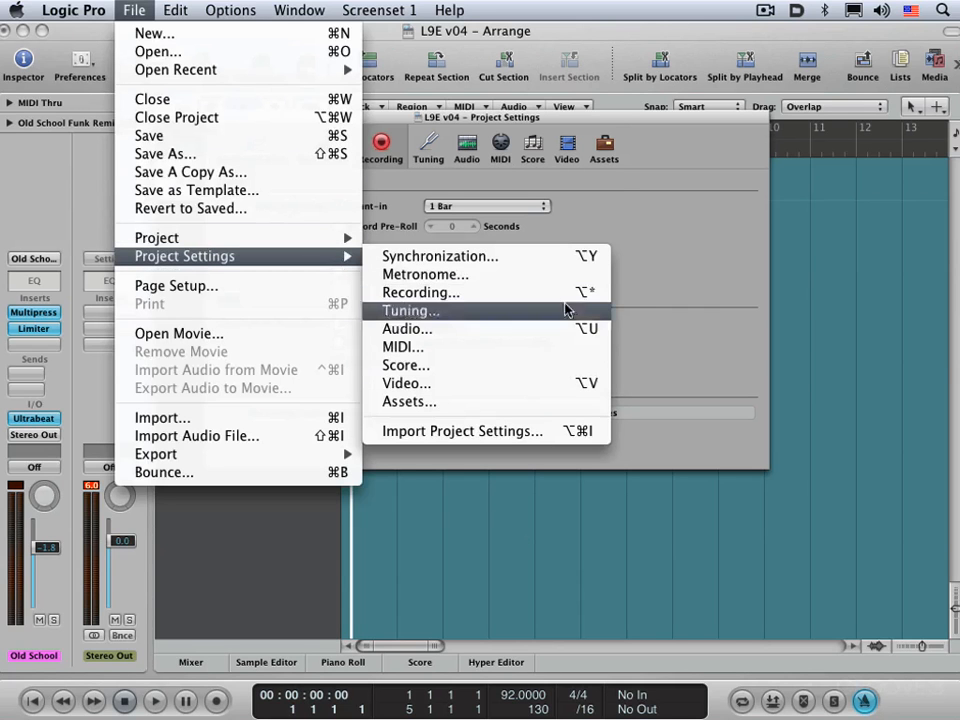
left_click(481, 570)
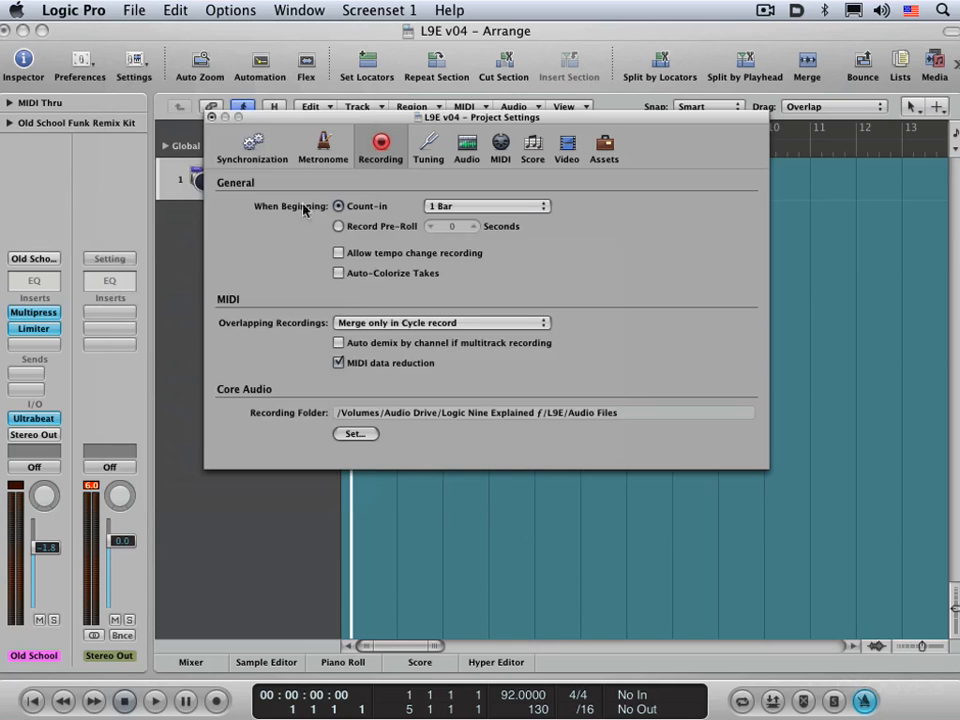
left_click(456, 207)
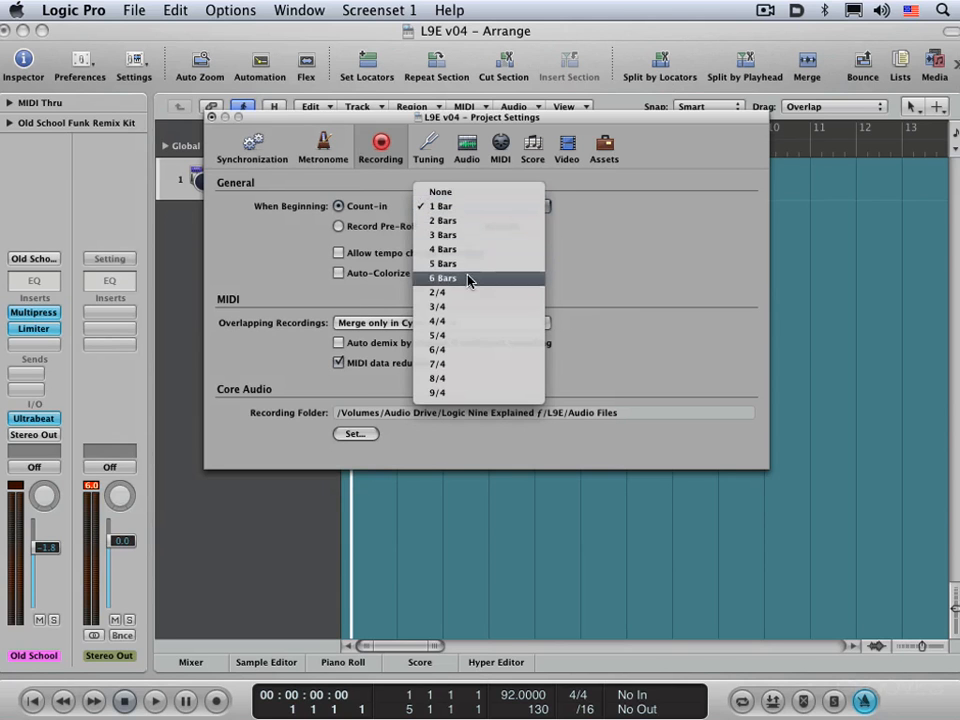
left_click(630, 253)
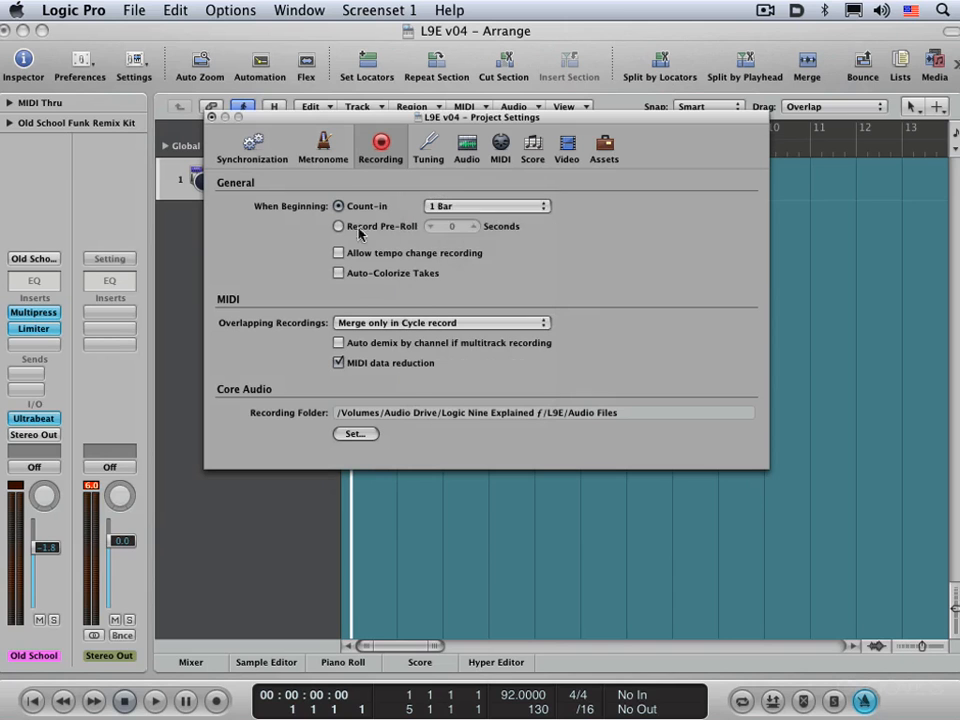
Try Record Pre-Roll for the recording start, switch back to Count-in and close the project settings.
left_click(340, 227)
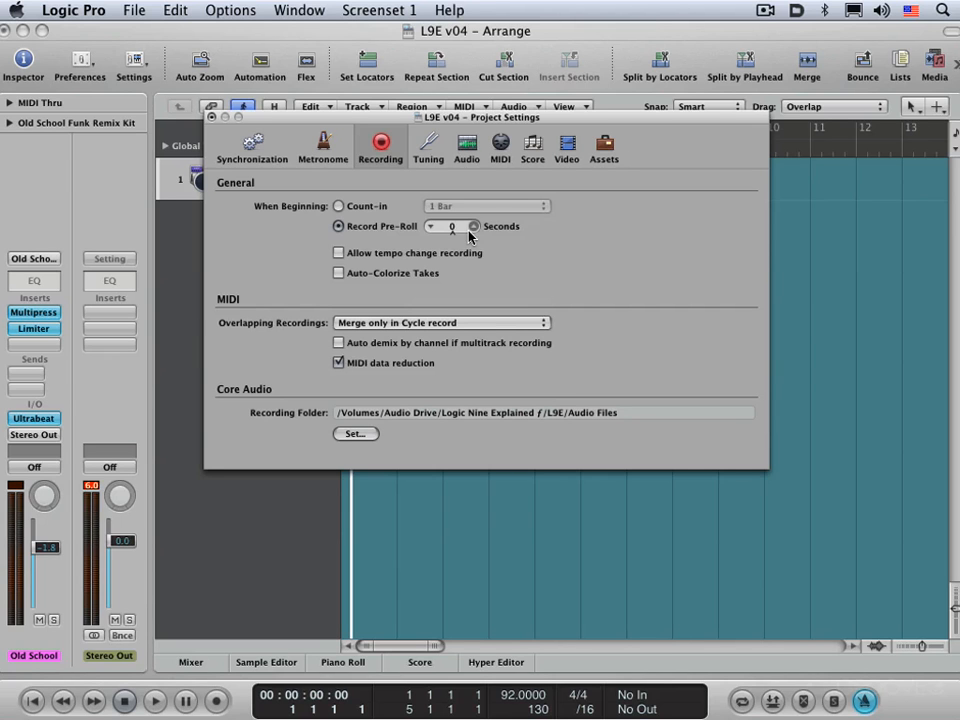
left_click(339, 206)
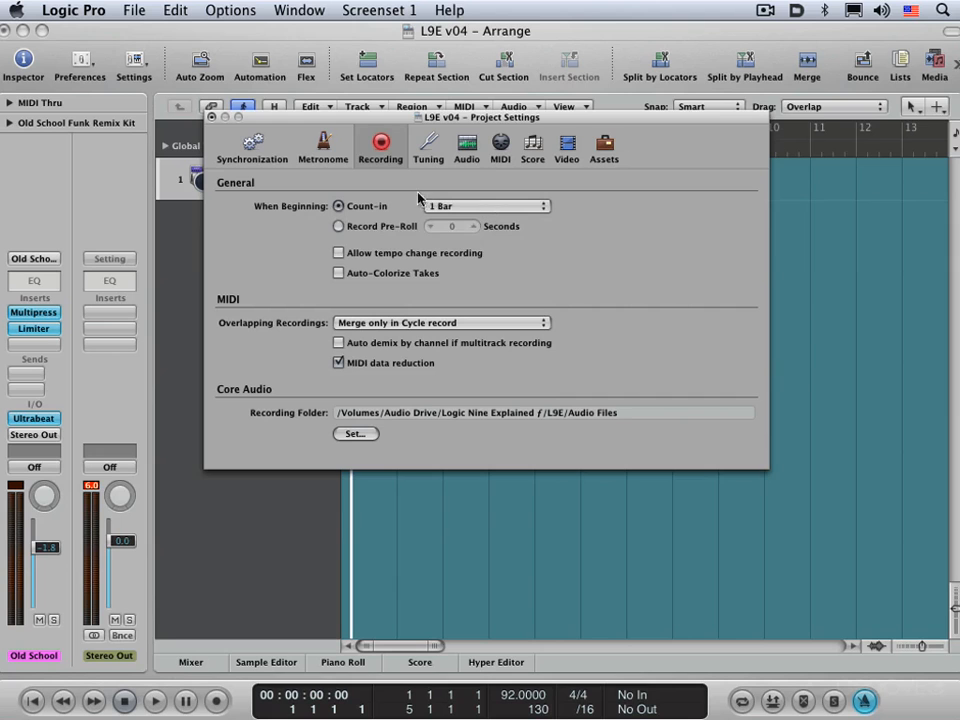
left_click(211, 117)
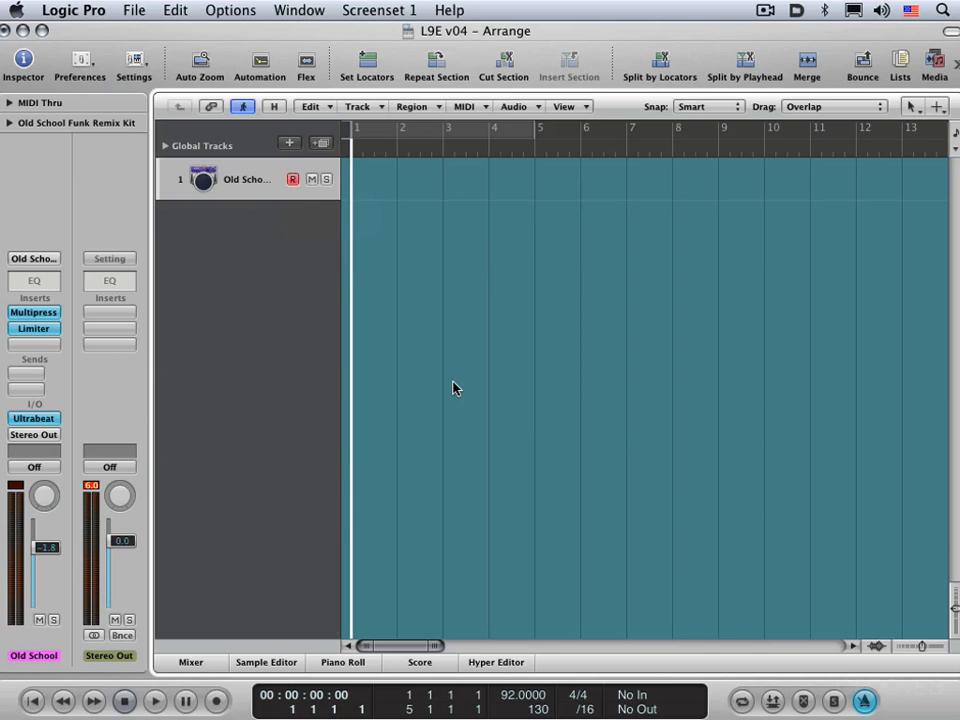
Record a four-bar MIDI drum part on the Old School Funk Remix Kit track from bar 1 and stop recording.
key("r")
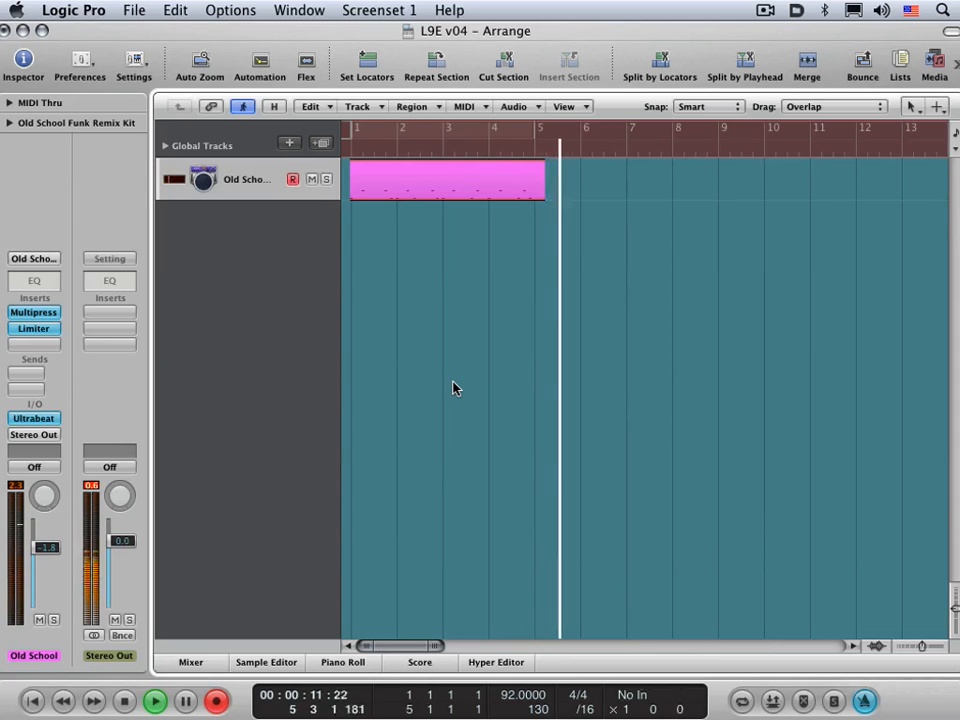
key("space")
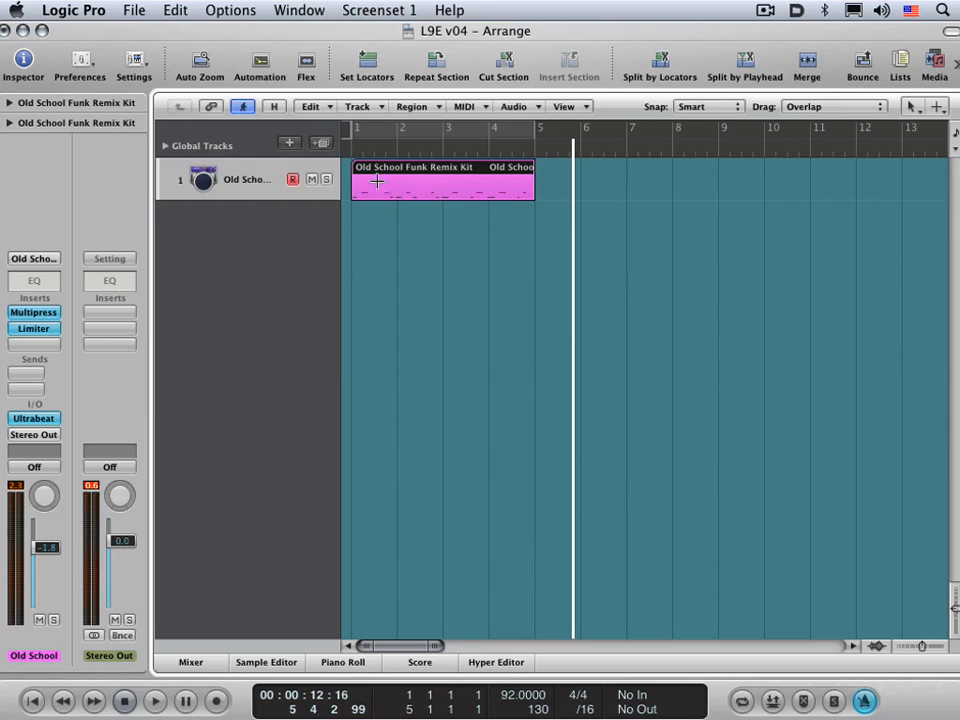
Return the playhead to the start of bar 1, turn off the metronome click, play back the recorded drum region and stop.
left_click(350, 153)
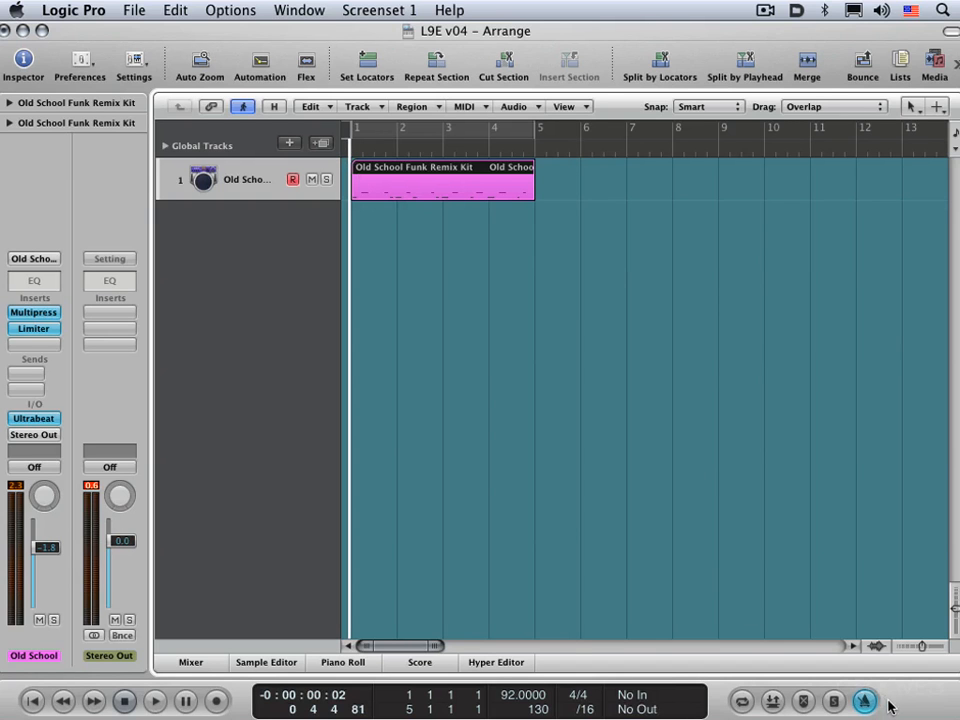
key("c")
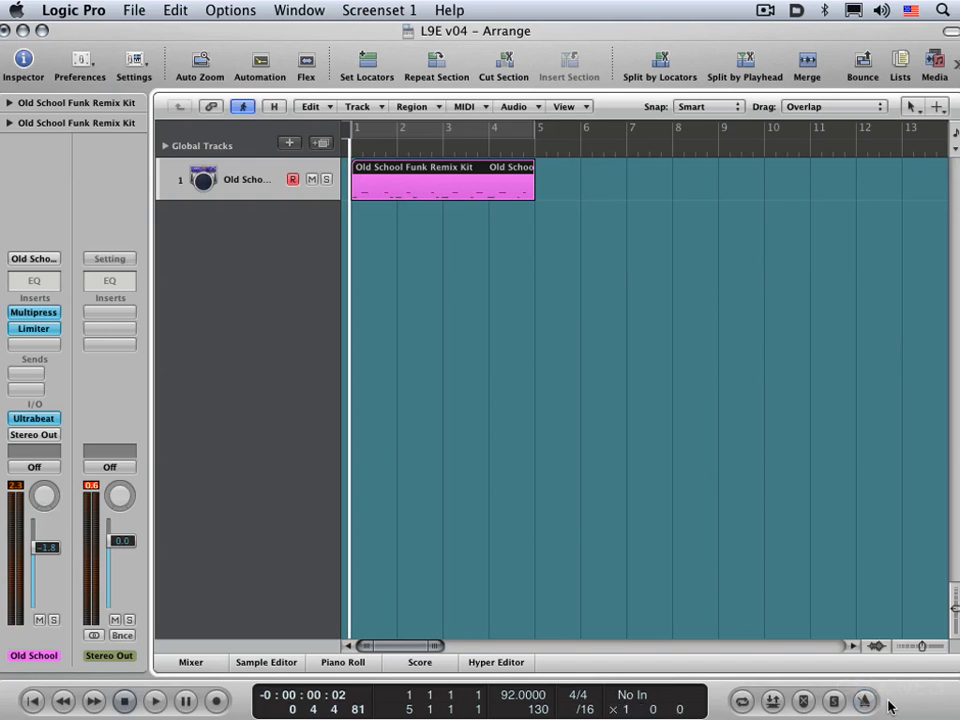
key("k")
key("k")
key("space")
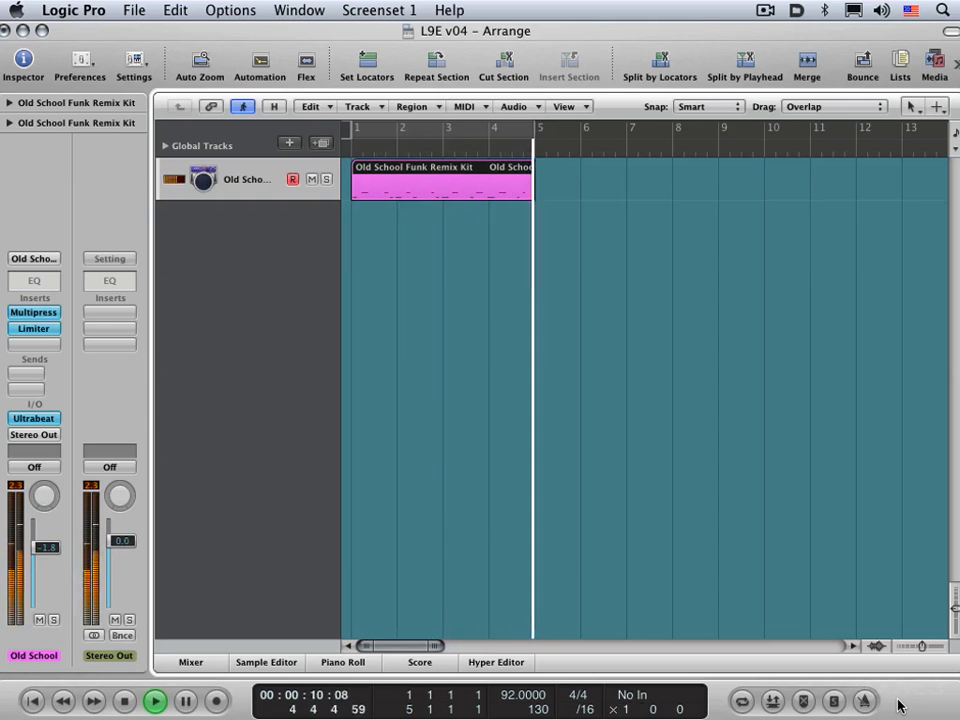
key("space")
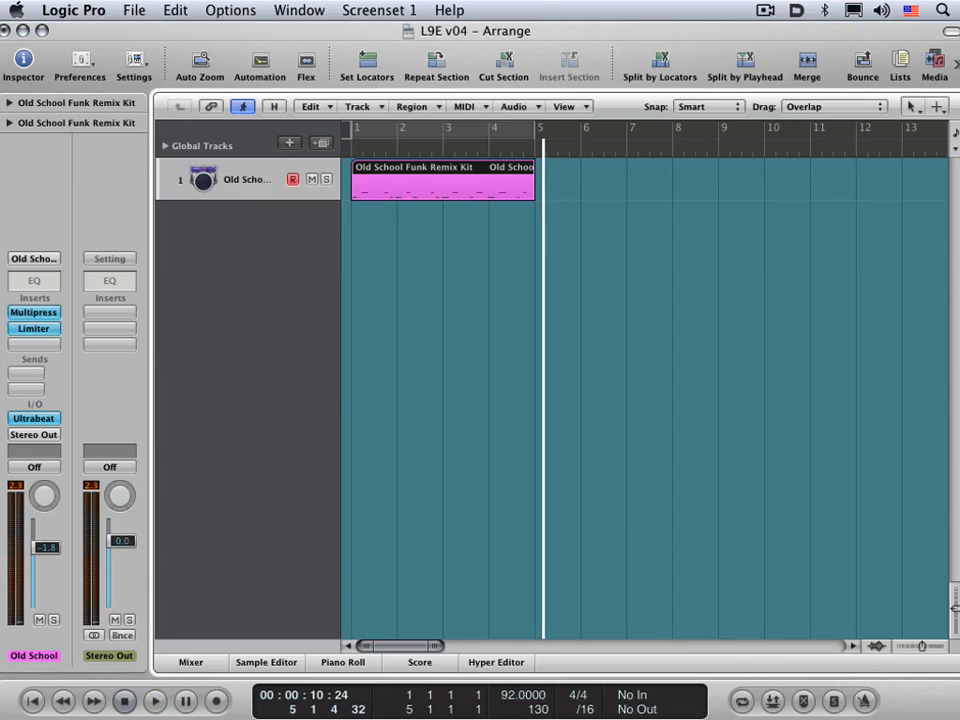
View the project's Metronome settings from the transport's metronome options and close them.
right_click(865, 704)
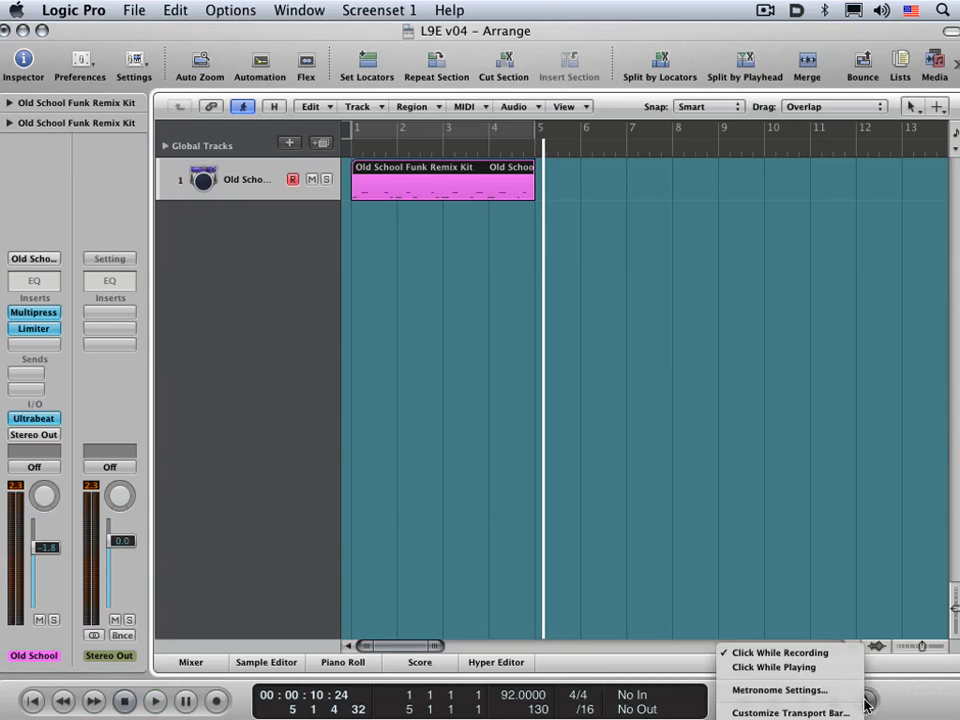
left_click(795, 690)
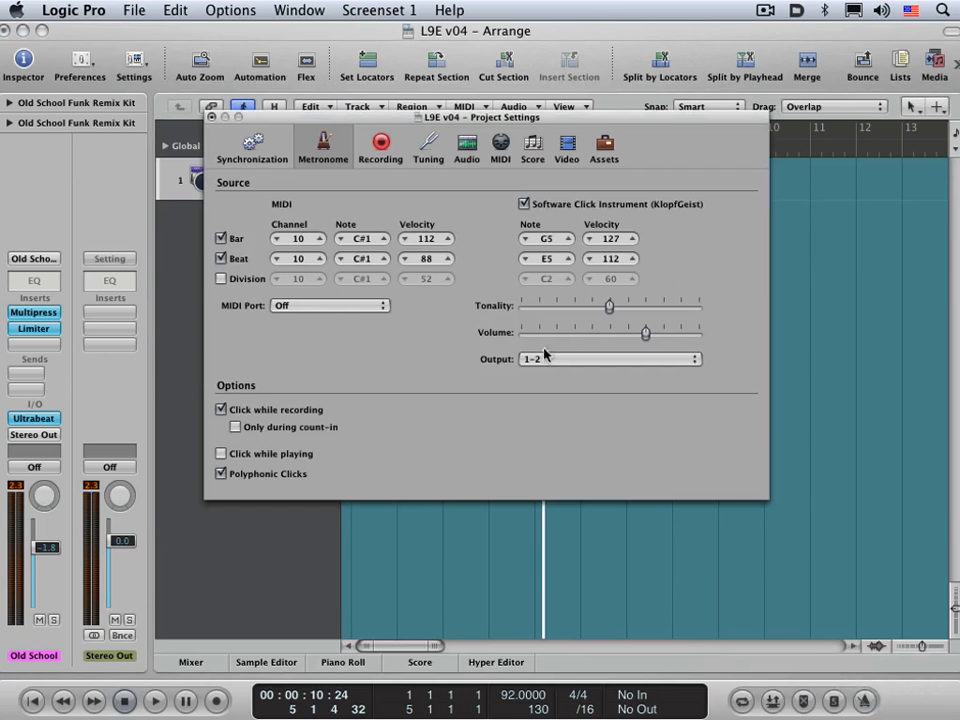
left_click(210, 117)
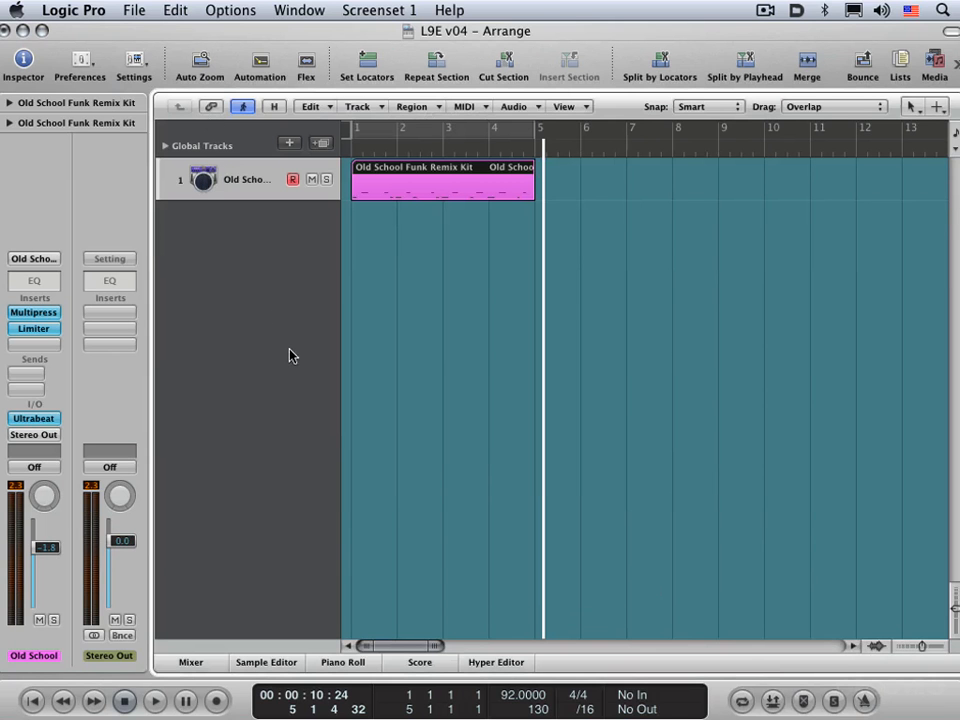
Show the mixer, examine the Klopfgeist click instrument's channel strip down to its fader and name, and hide the mixer.
key("x")
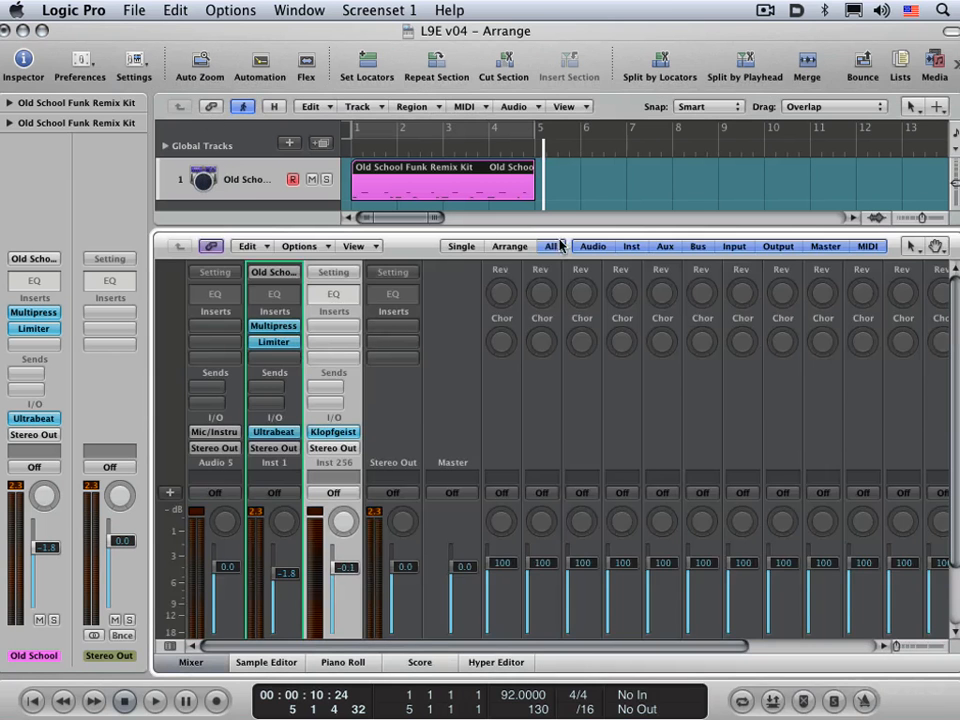
scroll(388, 440, "down", 3)
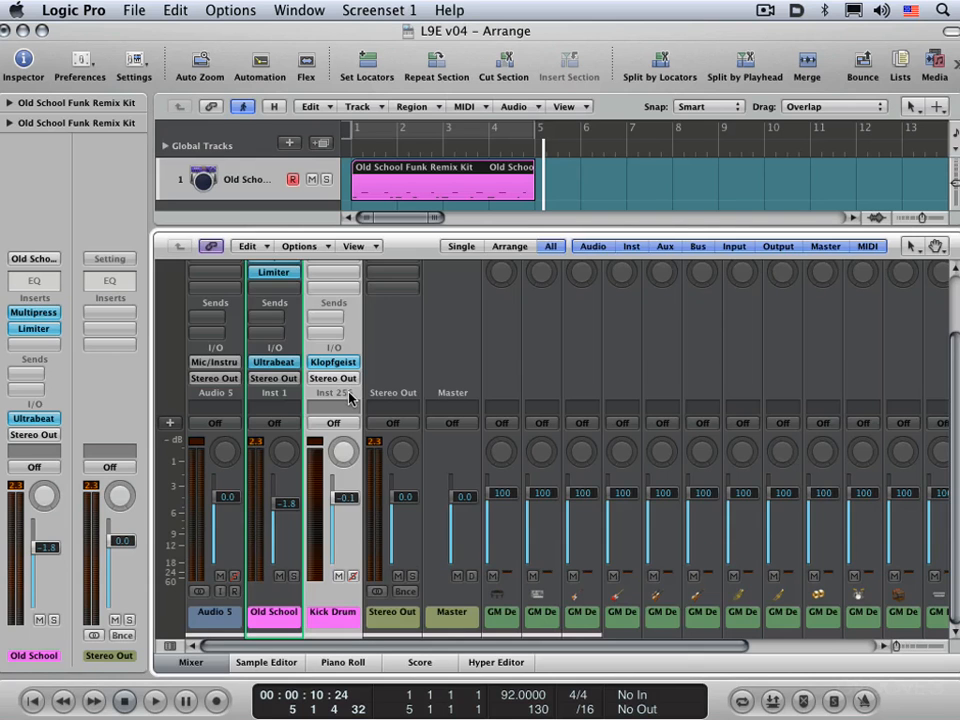
key("x")
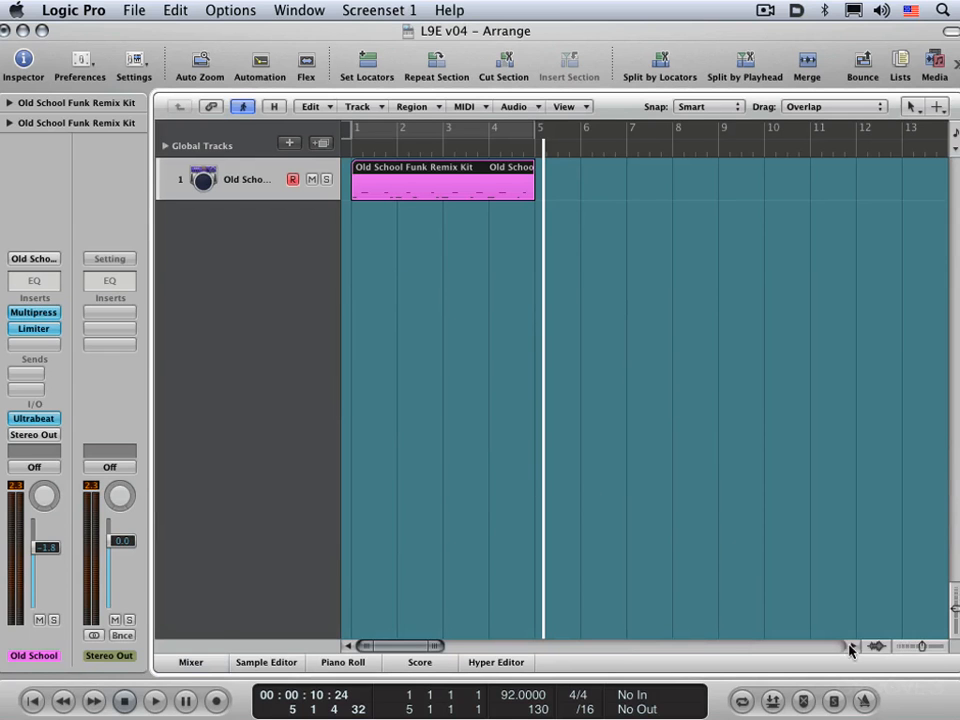
Review the count-in option in the project's Recording settings, opened from the transport's record options, and close the settings.
right_click(212, 700)
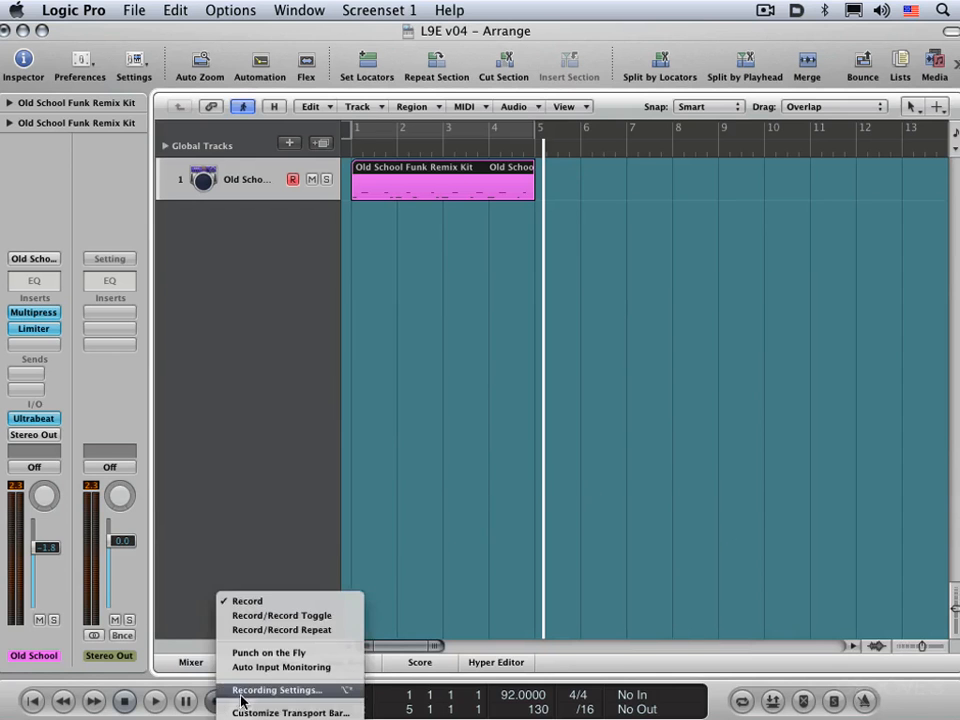
left_click(270, 690)
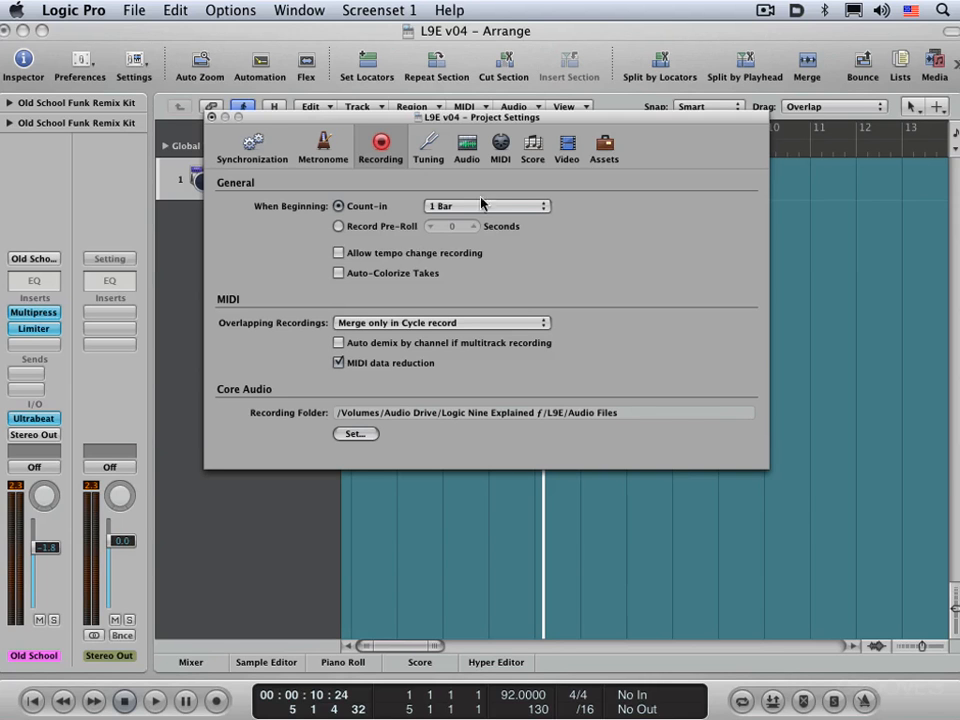
left_click(211, 117)
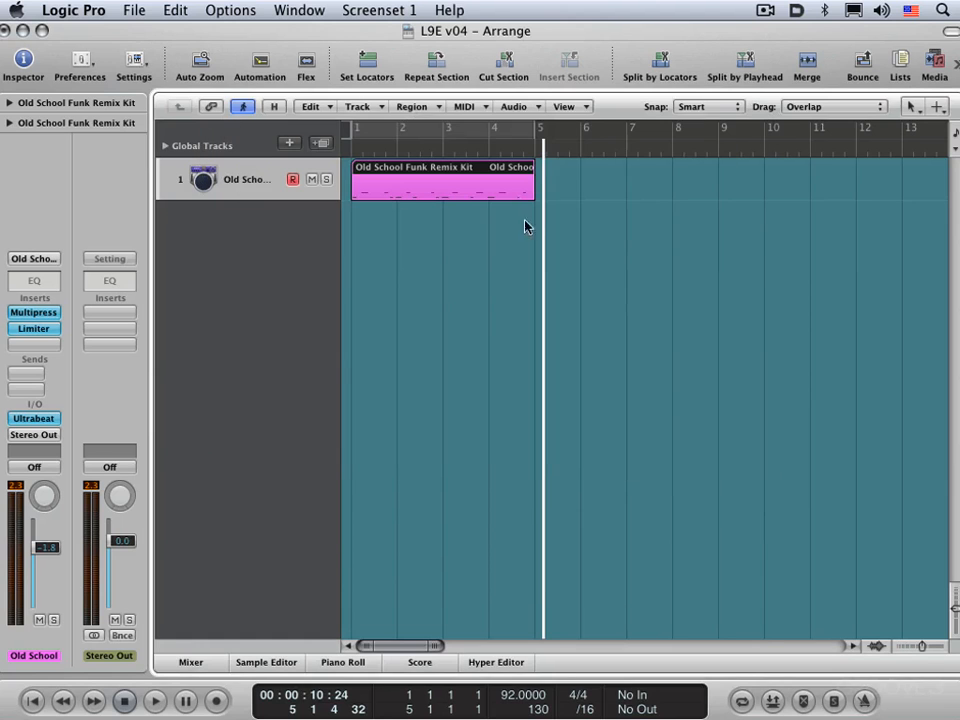